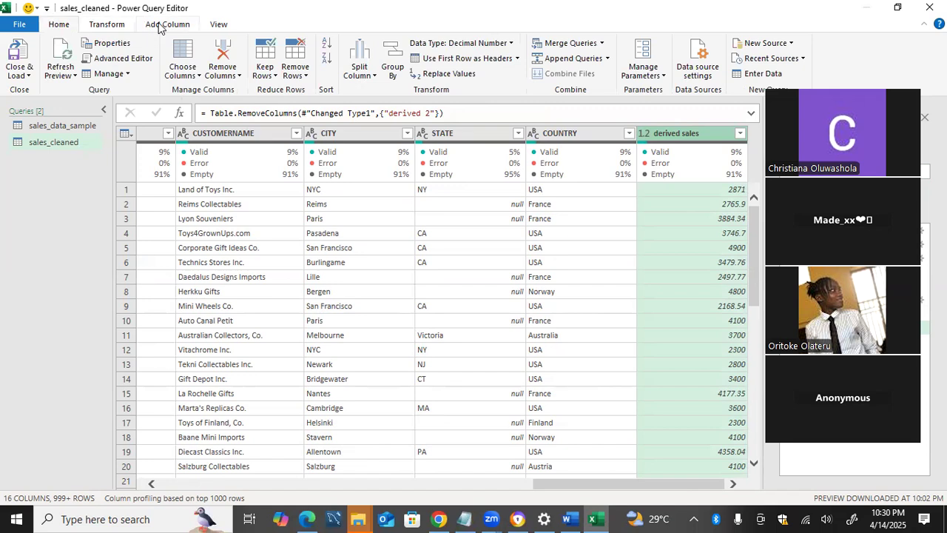
# Start a custom column in the sales_cleaned query and name it derived 2.
pyautogui.click(60, 63)
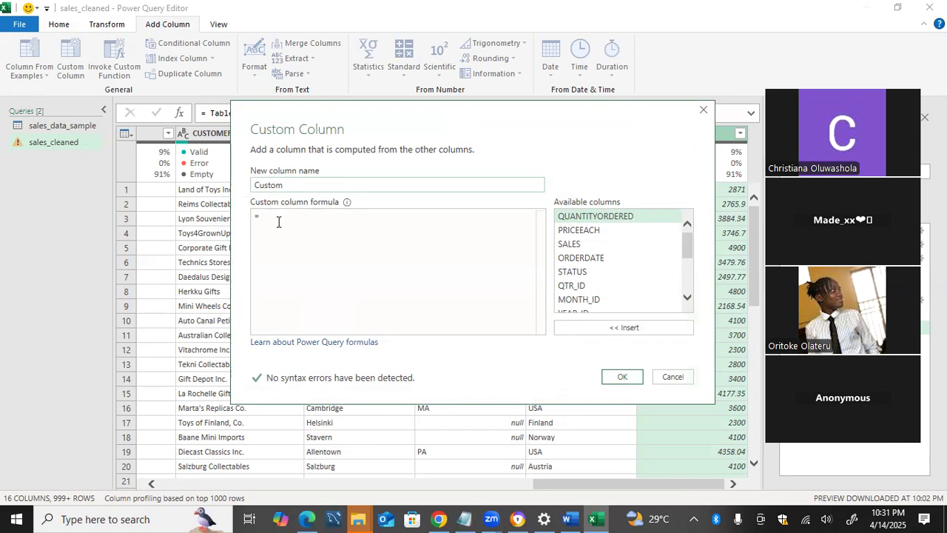
pyautogui.press('Delete')
pyautogui.press('Delete')
pyautogui.press('Delete')
pyautogui.press('Delete')
pyautogui.press('Delete')
pyautogui.press('Delete')
pyautogui.write('dr')
pyautogui.write('erived')
pyautogui.write(' 2')
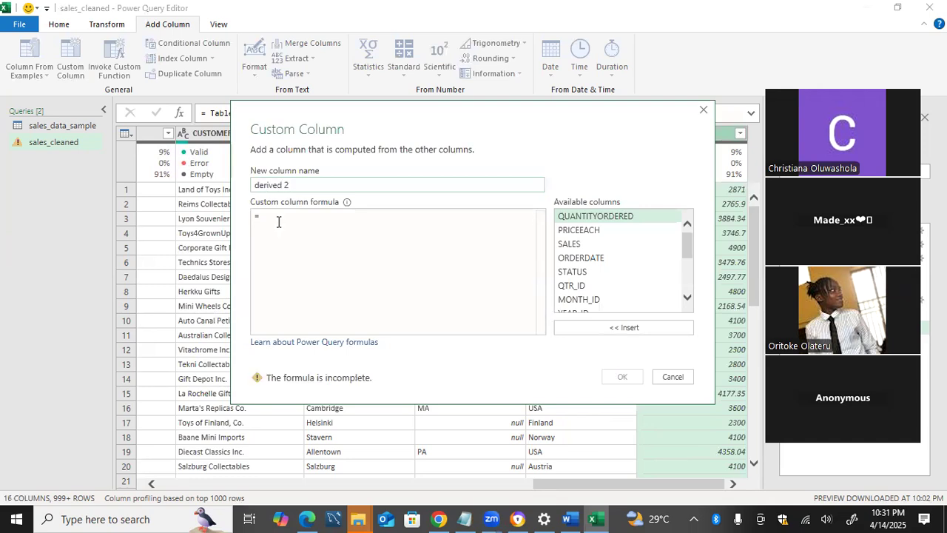
# Define the derived 2 column with the formula [QUANTITYORDERED]*[PRICEEACH] and add it to the query.
pyautogui.click(279, 222)
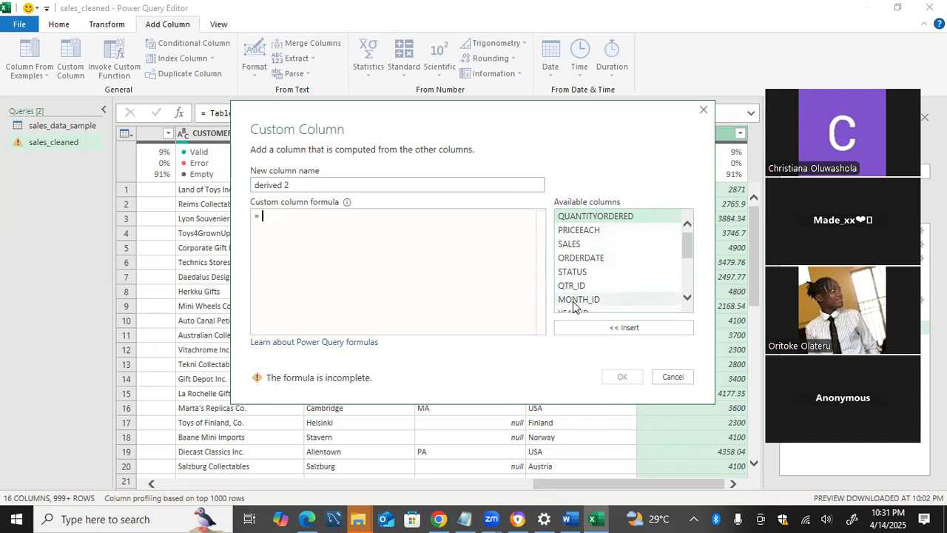
pyautogui.click(606, 216)
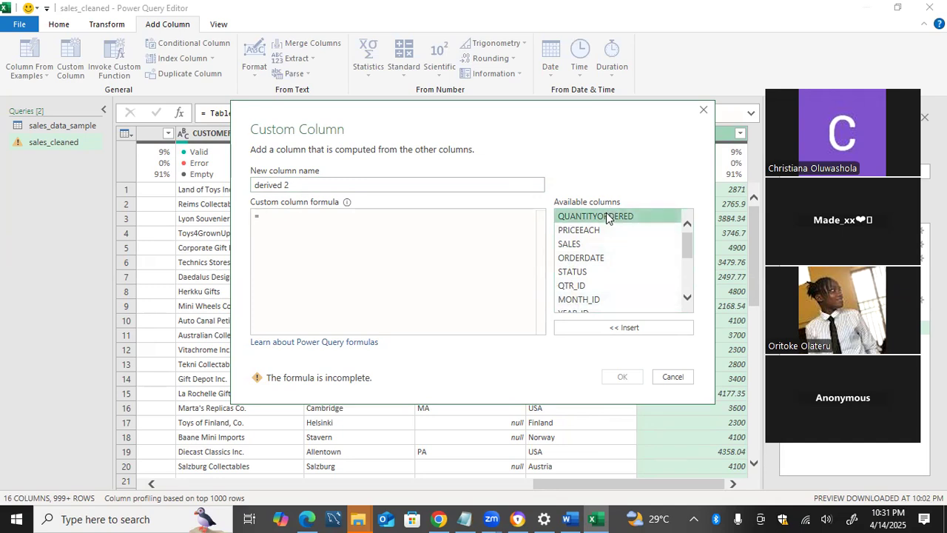
pyautogui.click(603, 328)
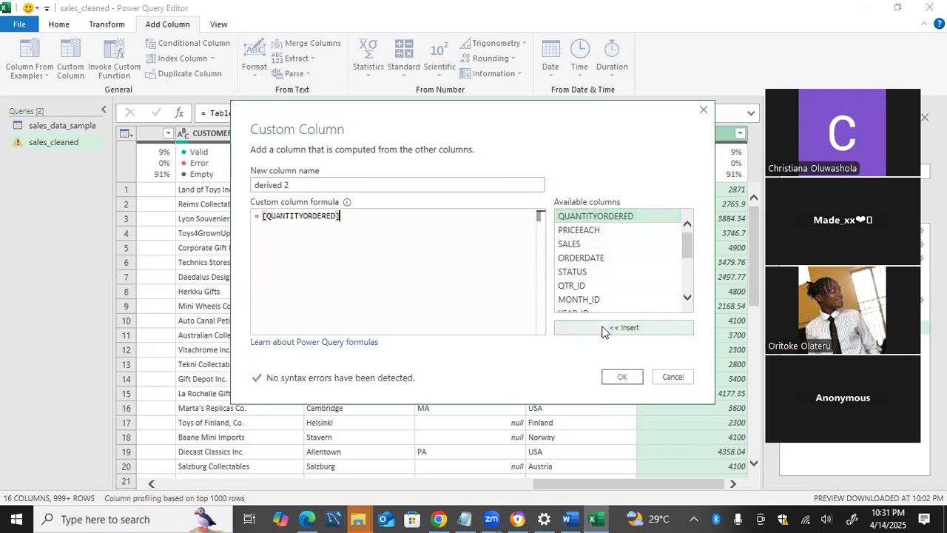
pyautogui.write('*')
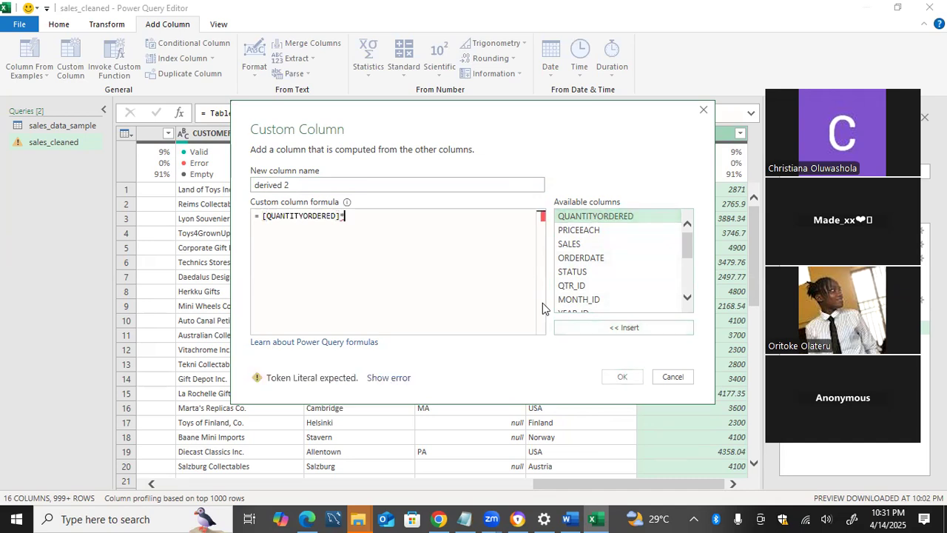
pyautogui.click(595, 232)
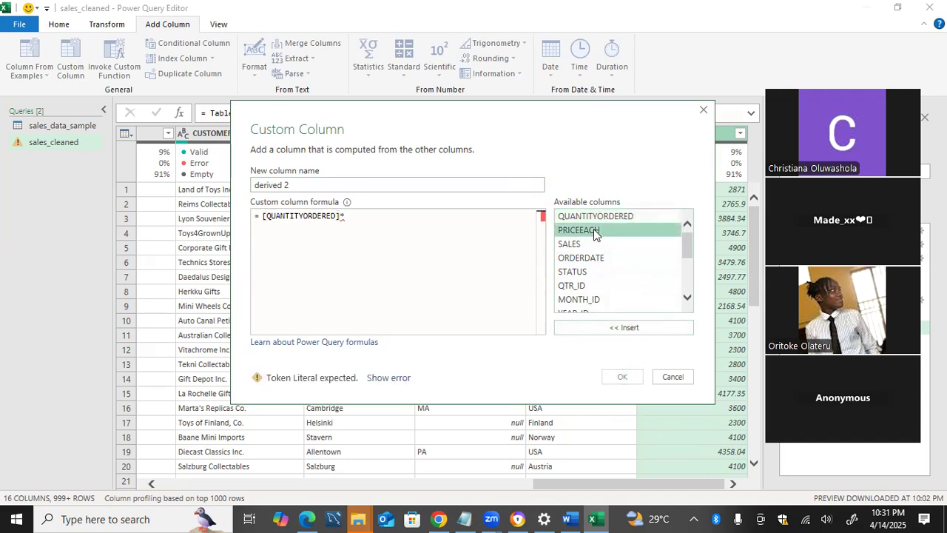
pyautogui.click(601, 329)
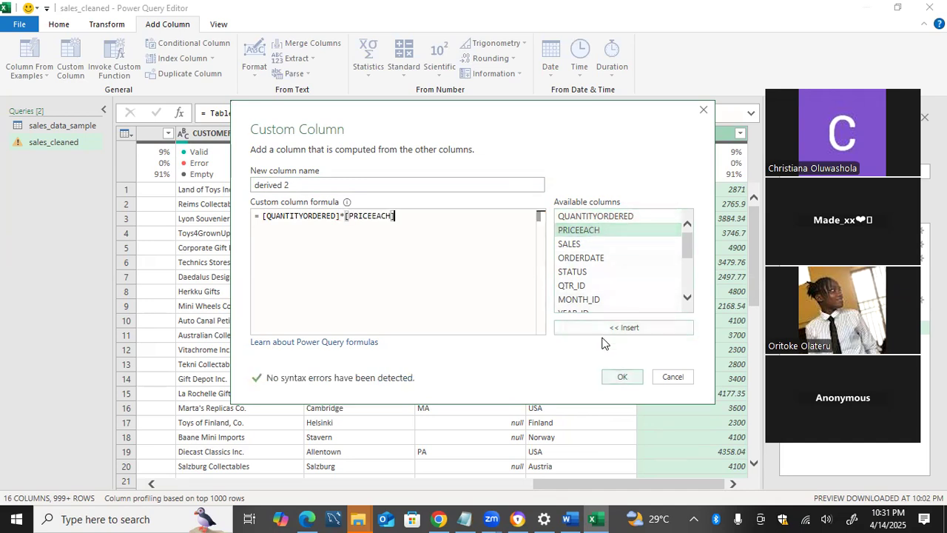
pyautogui.press('Return')
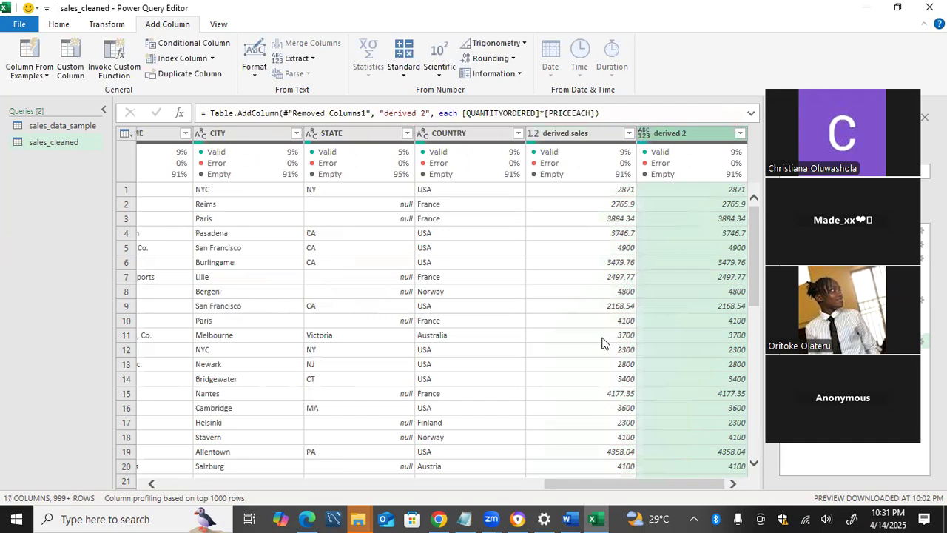
# Compare the derived 2 values with derived sales, and remove the derived 2 column from the query.
pyautogui.scroll(-6, 602, 343)
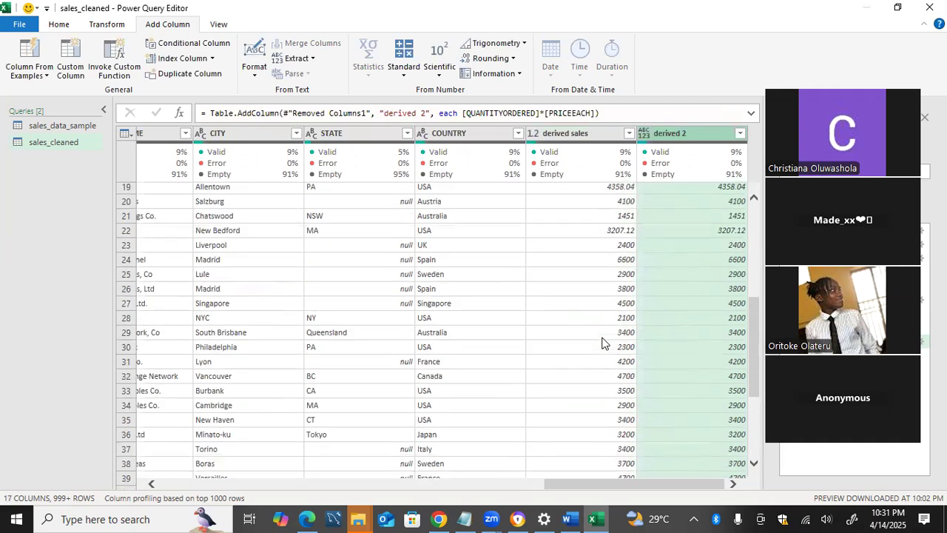
pyautogui.click(601, 343)
pyautogui.scroll(6, 602, 342)
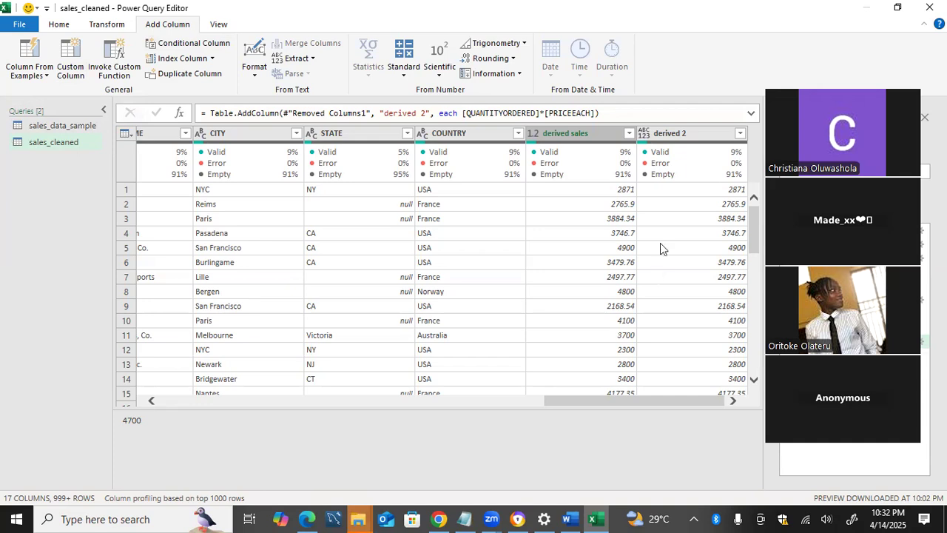
pyautogui.rightClick(674, 135)
pyautogui.click(714, 163)
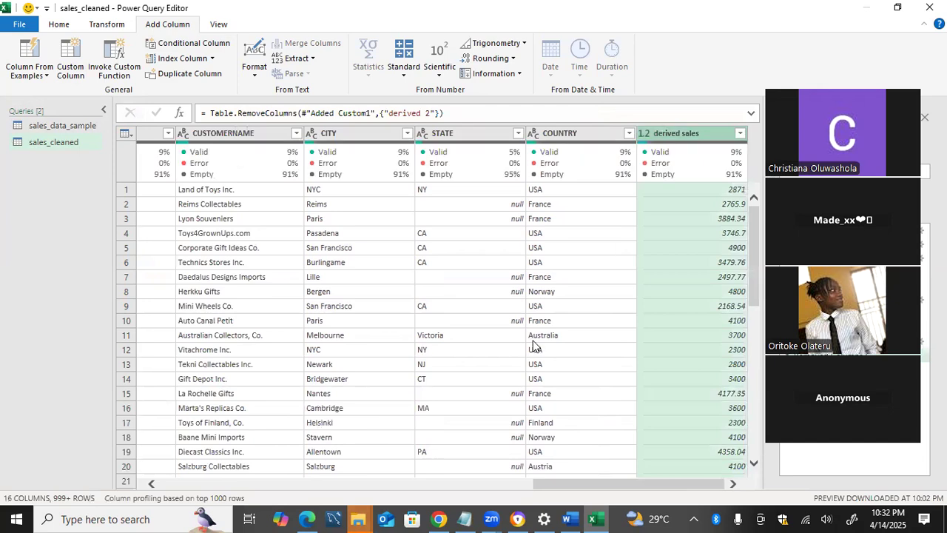
# Switch to Notepad and review the remaining data cleaning tasks: blanks and duplicates, calculated columns and date conversion.
pyautogui.click(465, 519)
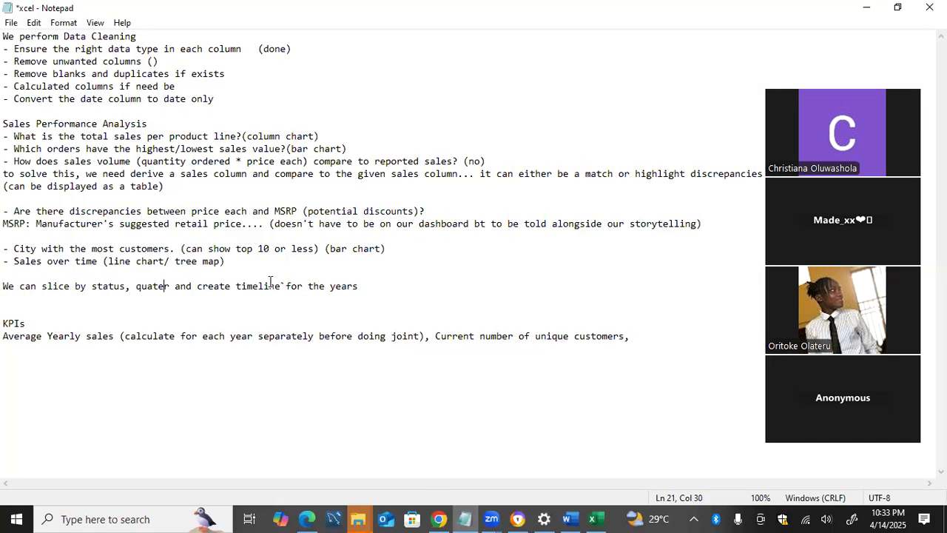
pyautogui.moveTo(259, 67); pyautogui.dragTo(260, 97)
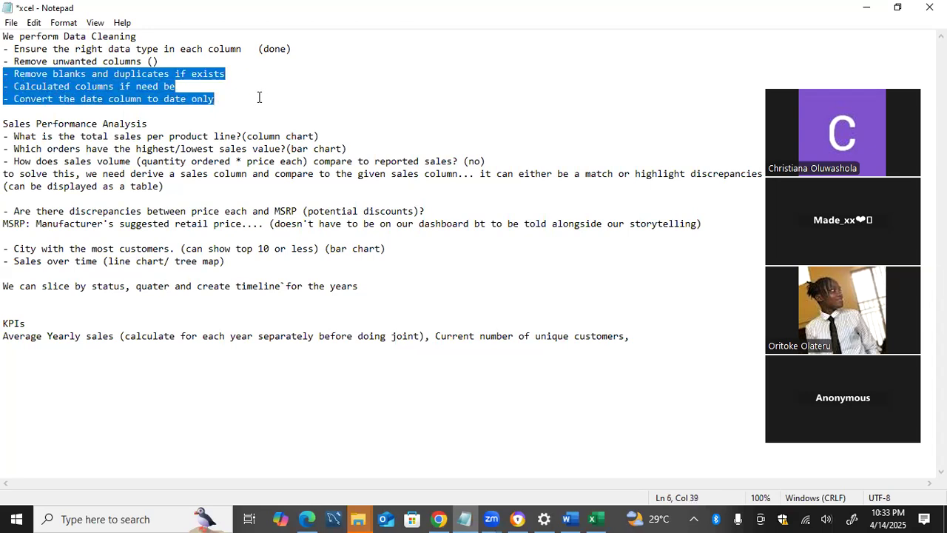
pyautogui.click(259, 97)
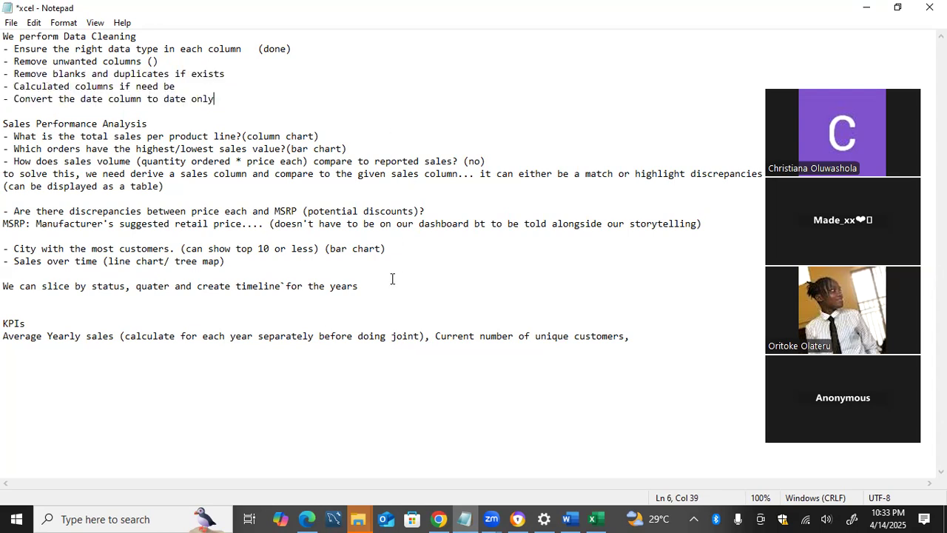
# Switch back to the Power Query Editor and remove the STATE column from the sales_cleaned query.
pyautogui.click(595, 517)
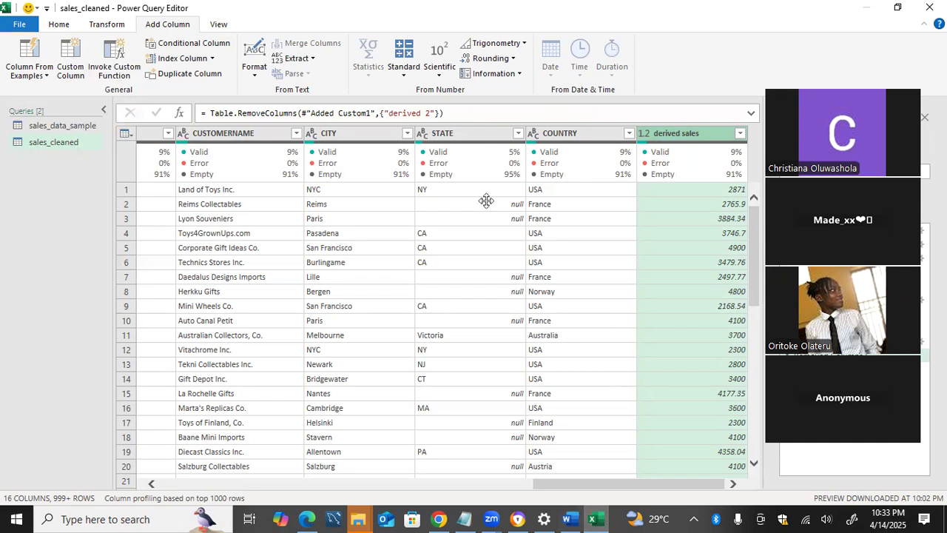
pyautogui.click(484, 133)
pyautogui.rightClick(484, 133)
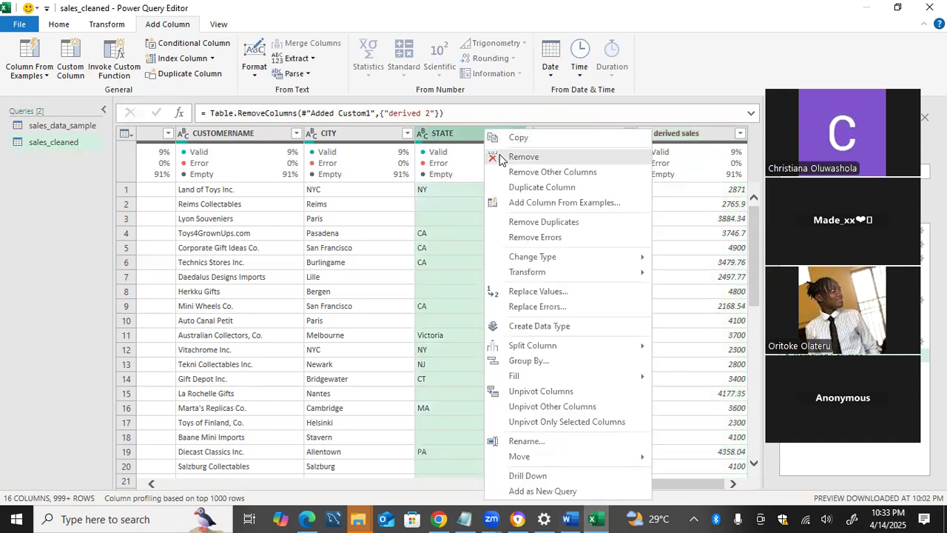
pyautogui.click(523, 157)
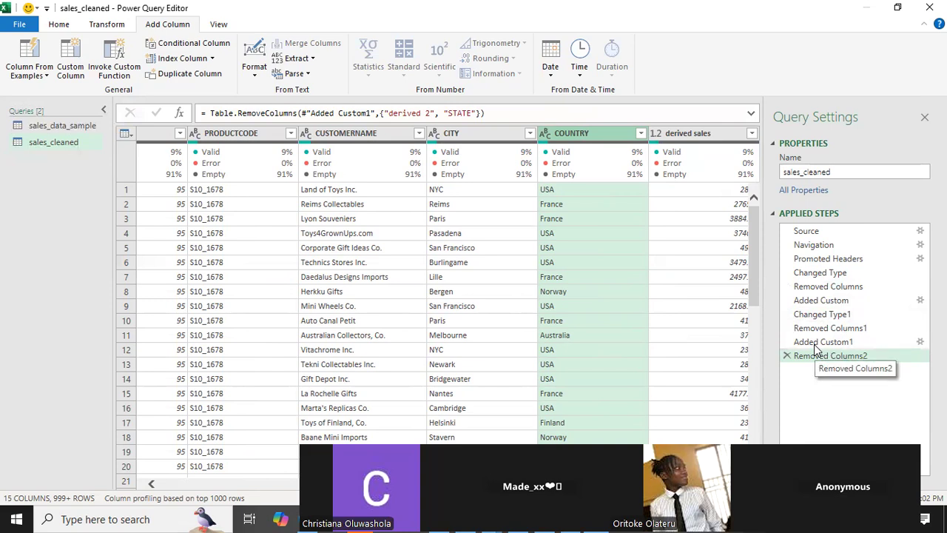
pyautogui.click(815, 350)
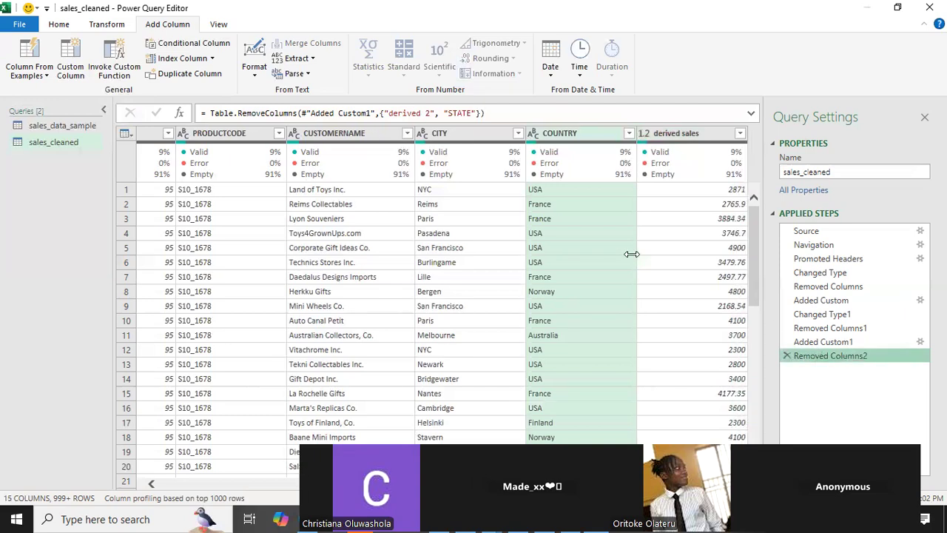
# Close and load the cleaned query into the workbook, and maximize the Excel window.
pyautogui.hscroll(-10, 631, 253)
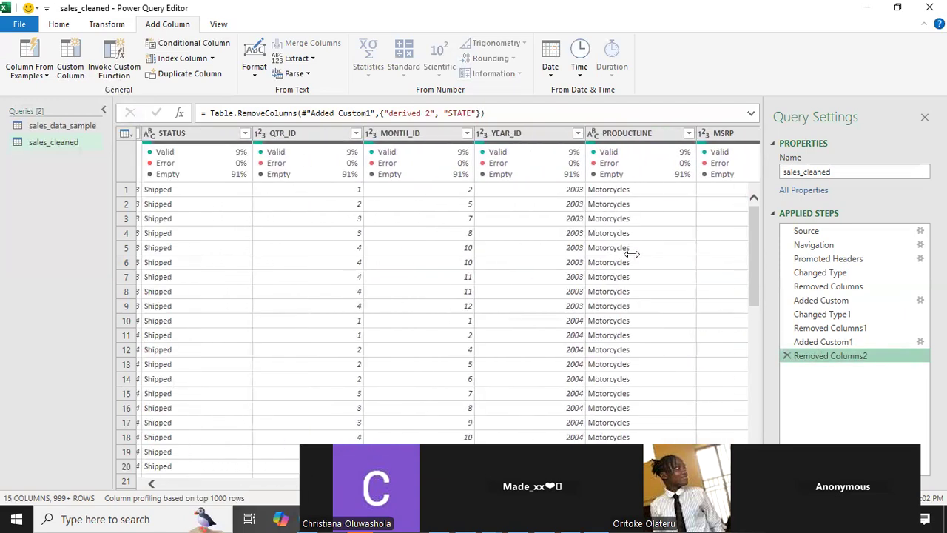
pyautogui.hscroll(-3, 631, 254)
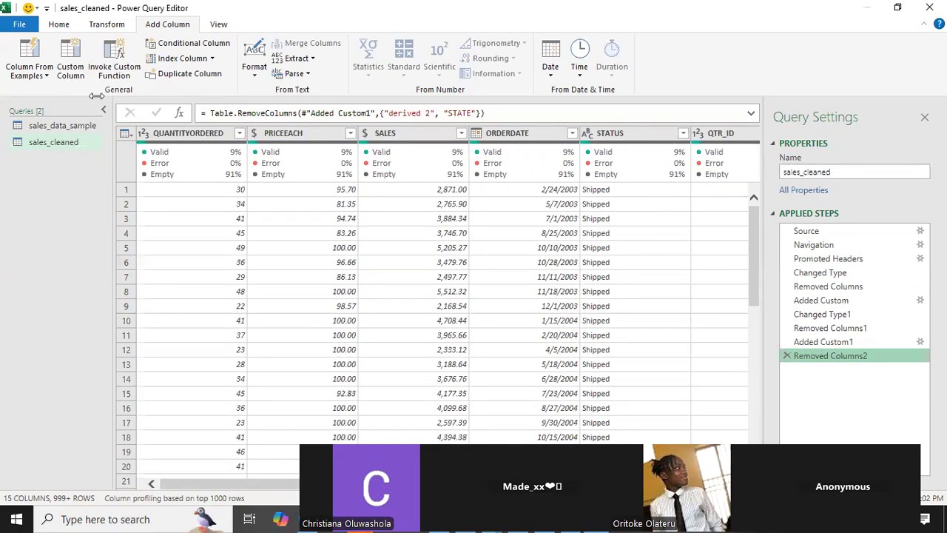
pyautogui.click(59, 23)
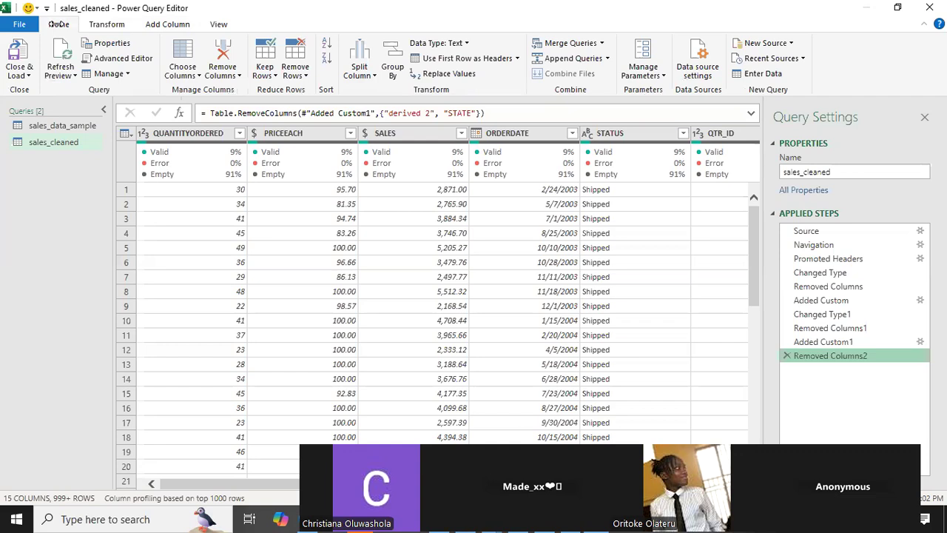
pyautogui.click(24, 68)
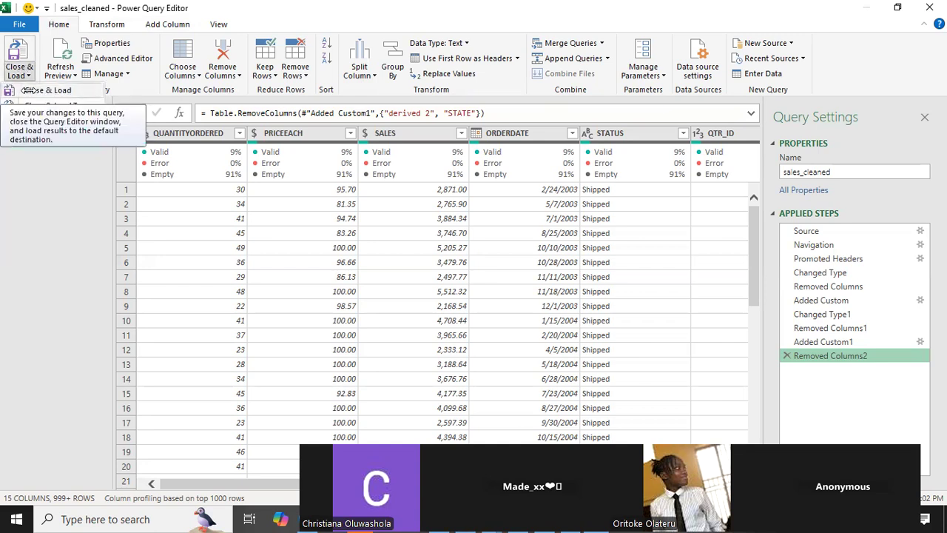
pyautogui.click(46, 91)
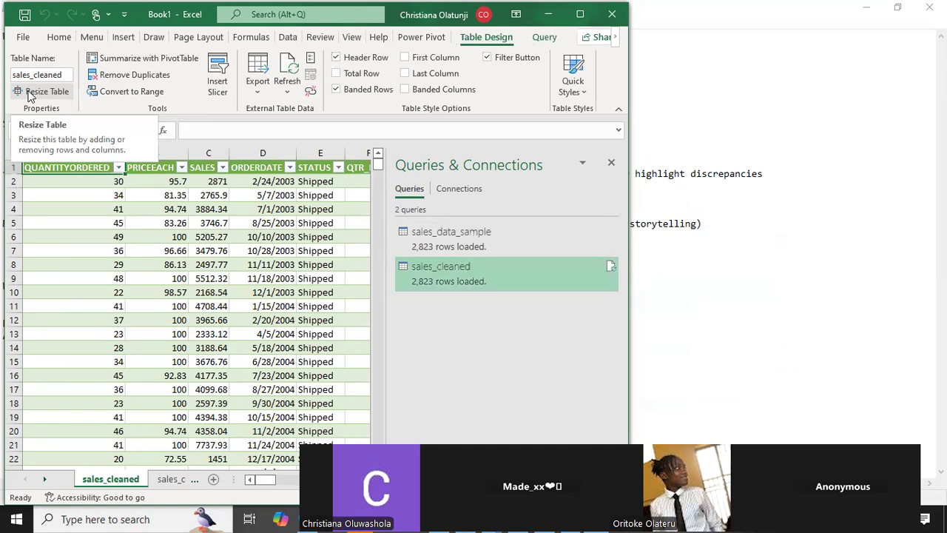
pyautogui.click(579, 14)
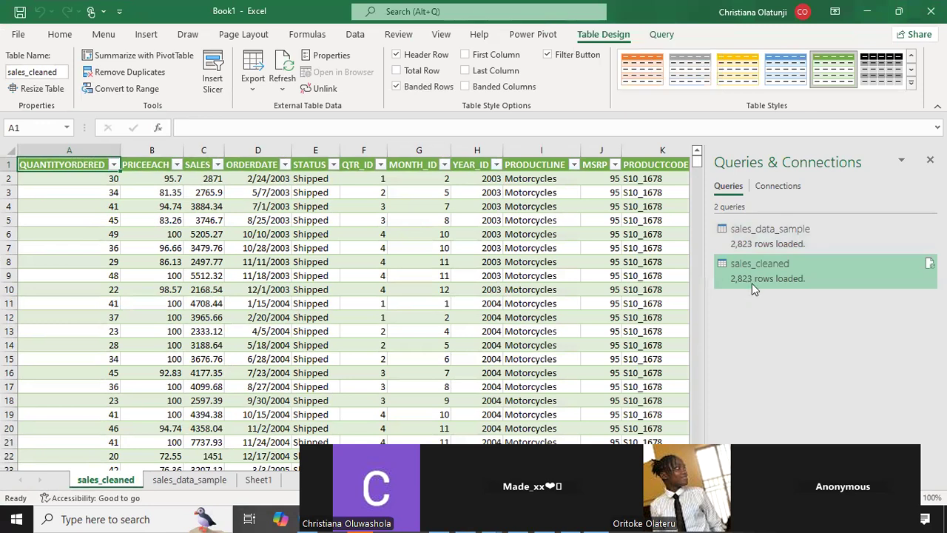
# Check the sales_cleaned query preview and the loaded table's columns across to derived sales, returning to cell A1.
pyautogui.moveTo(749, 282)
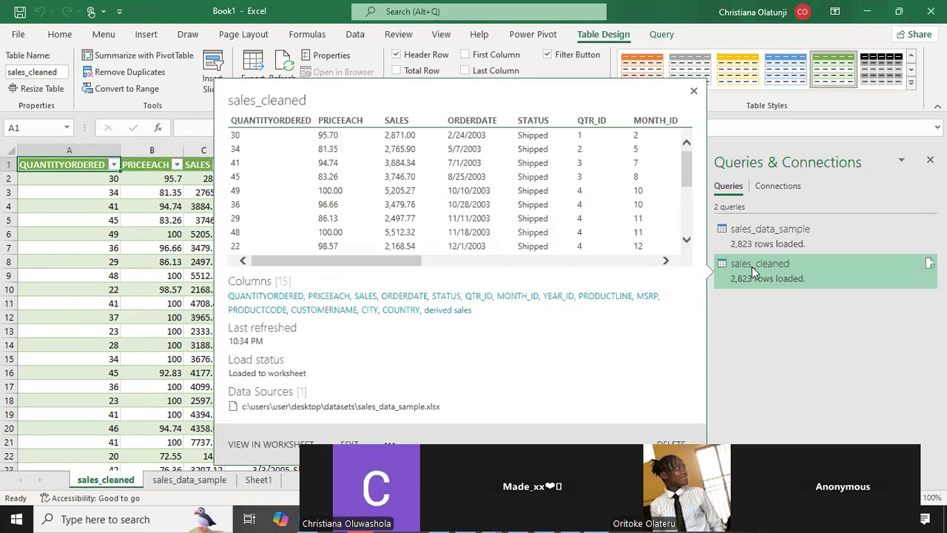
pyautogui.click(77, 340)
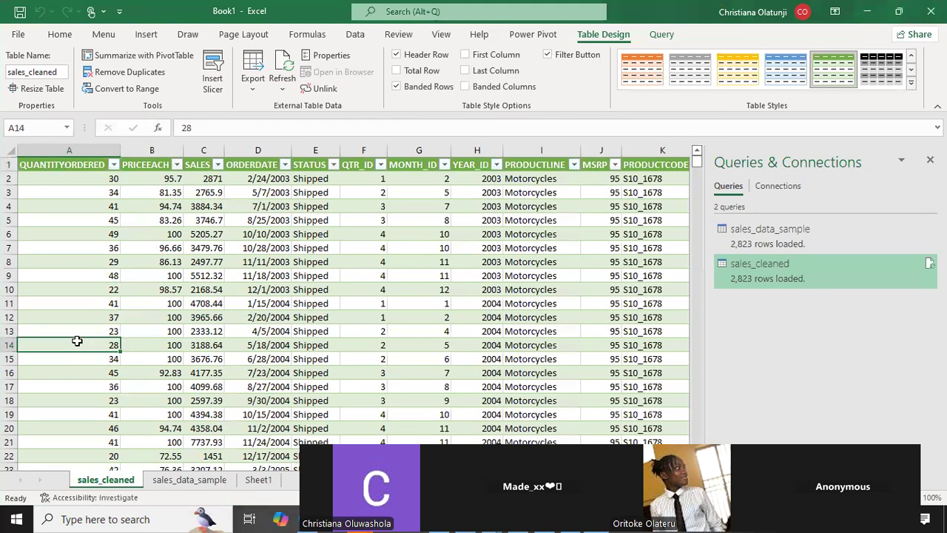
pyautogui.press('Right')
pyautogui.press('Right')
pyautogui.press('Right')
pyautogui.press('Right')
pyautogui.press('Right')
pyautogui.press('Right')
pyautogui.press('Right')
pyautogui.press('Right')
pyautogui.press('Right')
pyautogui.press('Right')
pyautogui.press('Right')
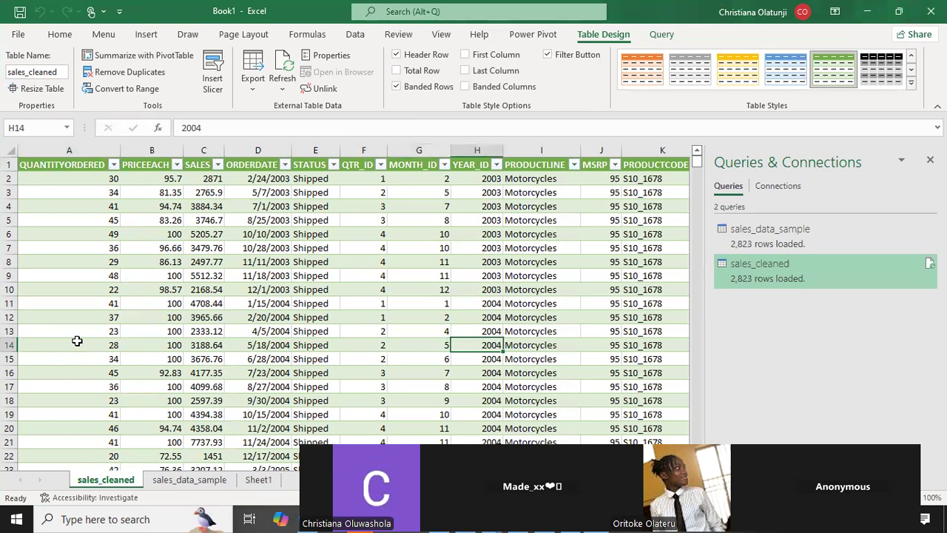
pyautogui.press('Right')
pyautogui.press('Right')
pyautogui.press('Right')
pyautogui.press('Right')
pyautogui.press('Right')
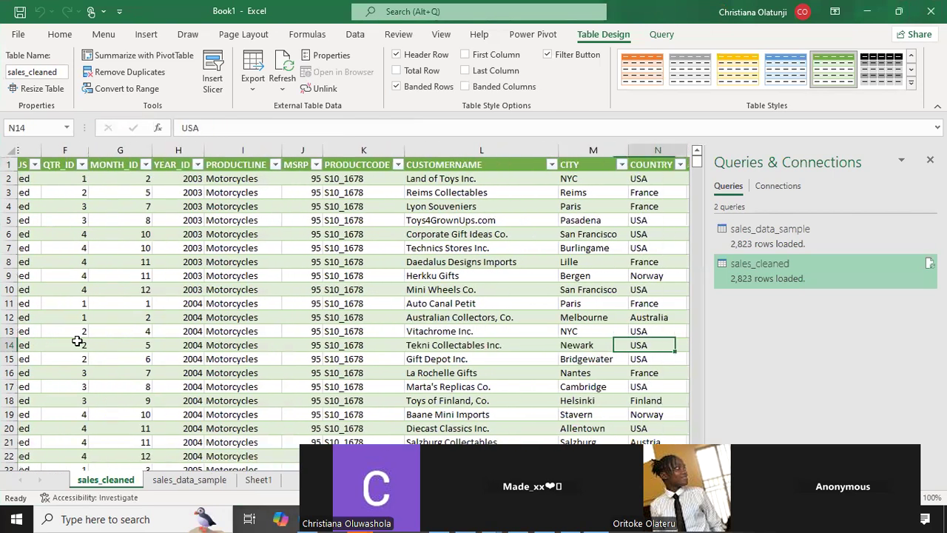
pyautogui.press('Left')
pyautogui.press('Left')
pyautogui.press('Left')
pyautogui.press('Left')
pyautogui.press('Left')
pyautogui.press('Left')
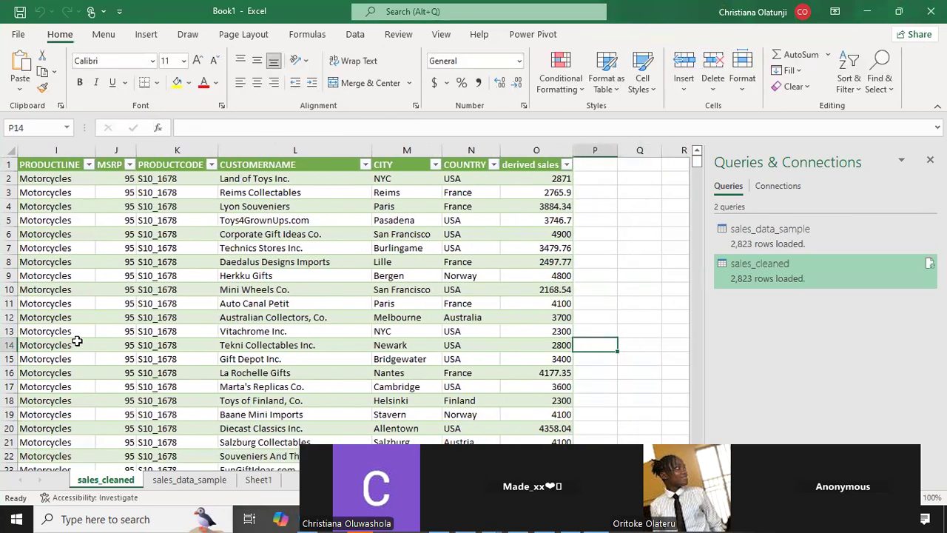
pyautogui.press('Left')
pyautogui.press('Left')
pyautogui.press('Left')
pyautogui.press('Left')
pyautogui.press('Left')
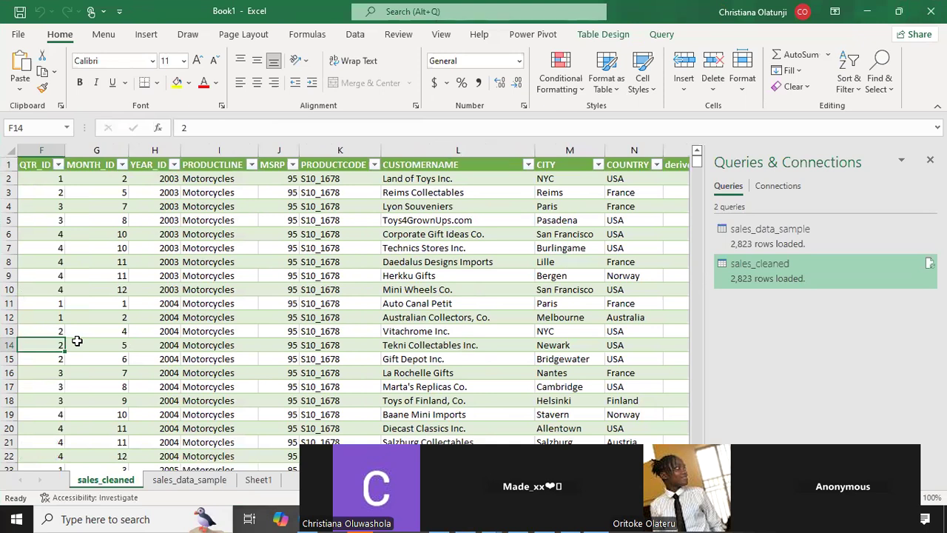
pyautogui.press('Left')
pyautogui.press('Left')
pyautogui.press('Left')
pyautogui.press('Left')
pyautogui.press('Left')
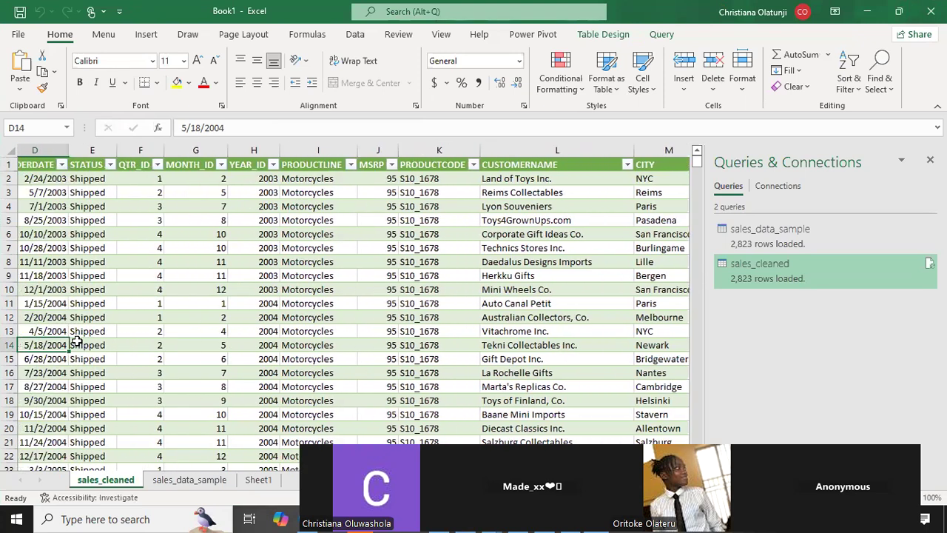
pyautogui.press('Up')
pyautogui.press('Up')
pyautogui.press('Up')
pyautogui.press('Up')
pyautogui.press('Up')
pyautogui.press('Up')
pyautogui.press('Up')
pyautogui.press('Up')
pyautogui.press('Up')
pyautogui.press('Up')
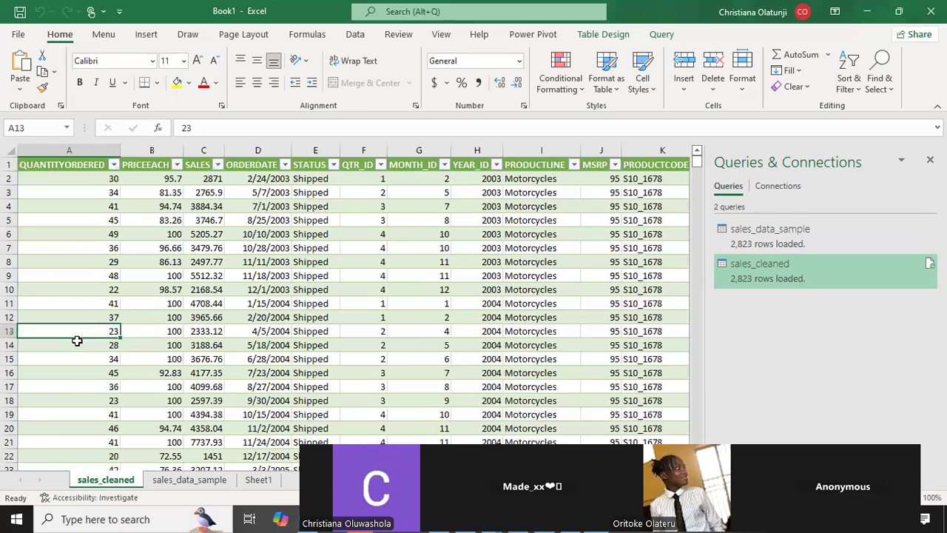
pyautogui.press('Up')
pyautogui.press('Up')
pyautogui.press('Up')
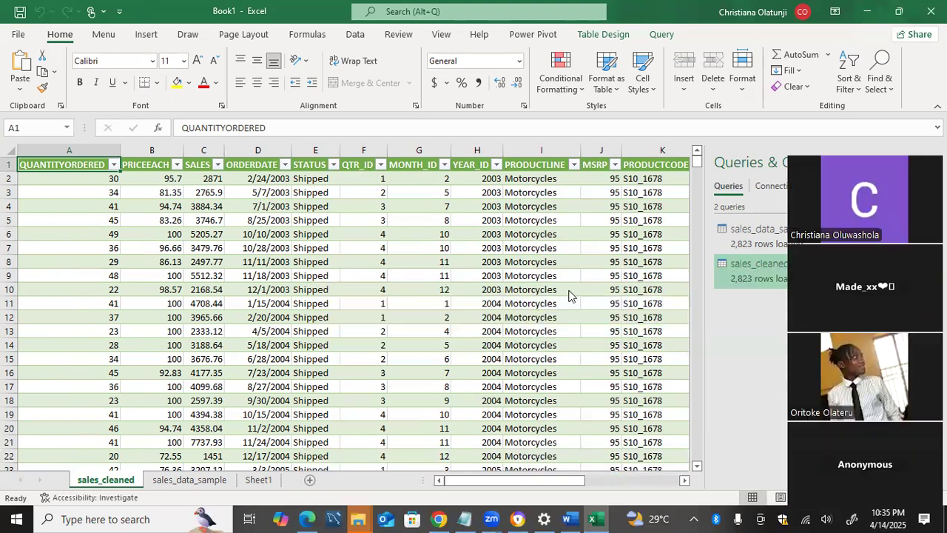
# Switch to Notepad to consult the data cleaning and sales analysis notes.
pyautogui.click(465, 519)
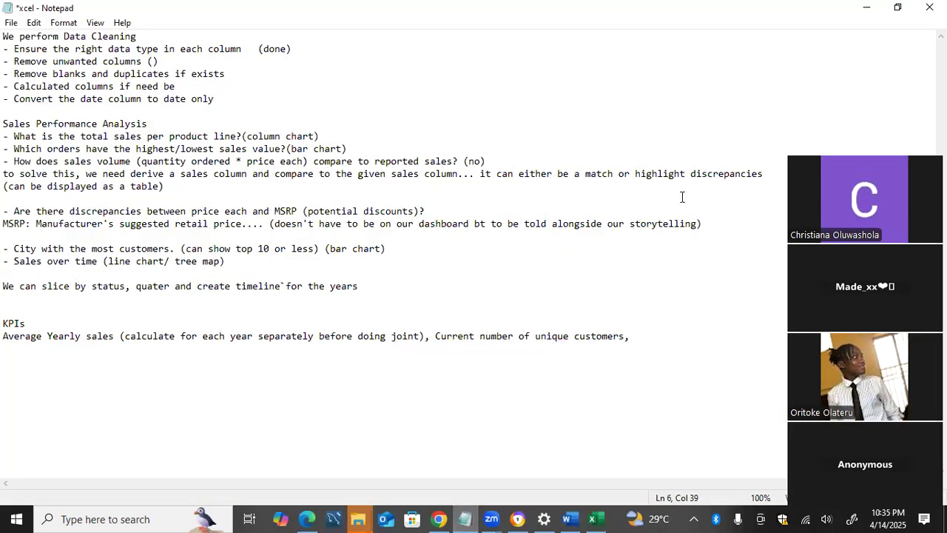
# Arrange the Notepad notes and the Excel workbook side by side, and close the Queries & Connections pane.
pyautogui.click(899, 8)
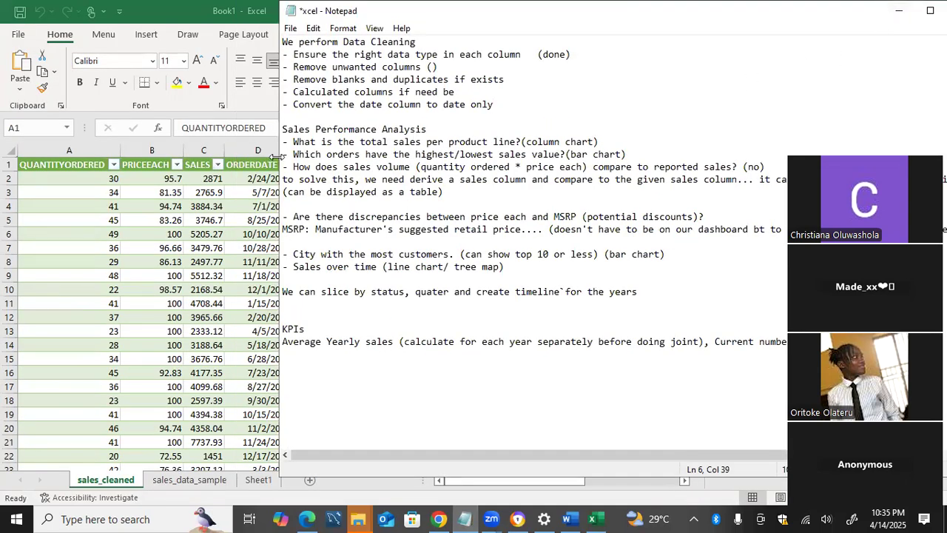
pyautogui.moveTo(280, 156); pyautogui.dragTo(516, 148)
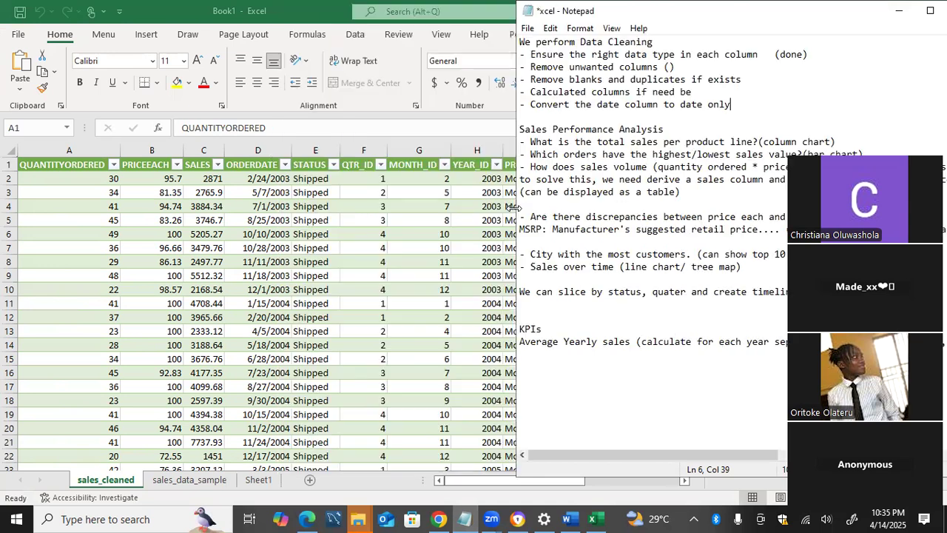
pyautogui.click(451, 113)
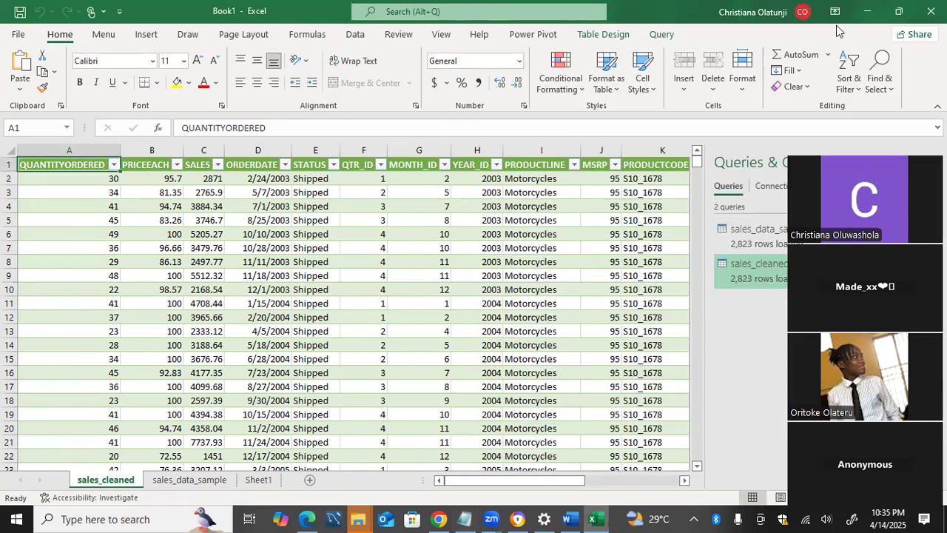
pyautogui.click(897, 13)
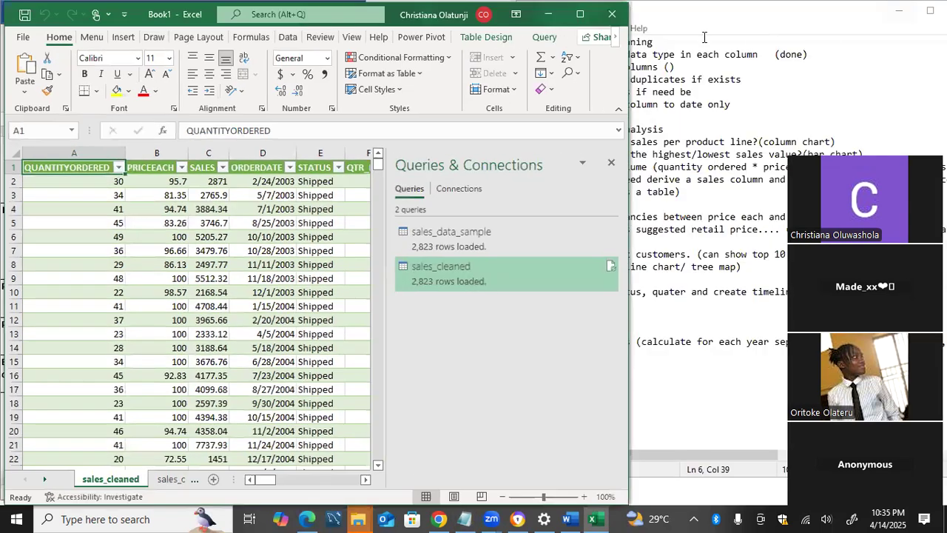
pyautogui.click(611, 162)
pyautogui.click(684, 135)
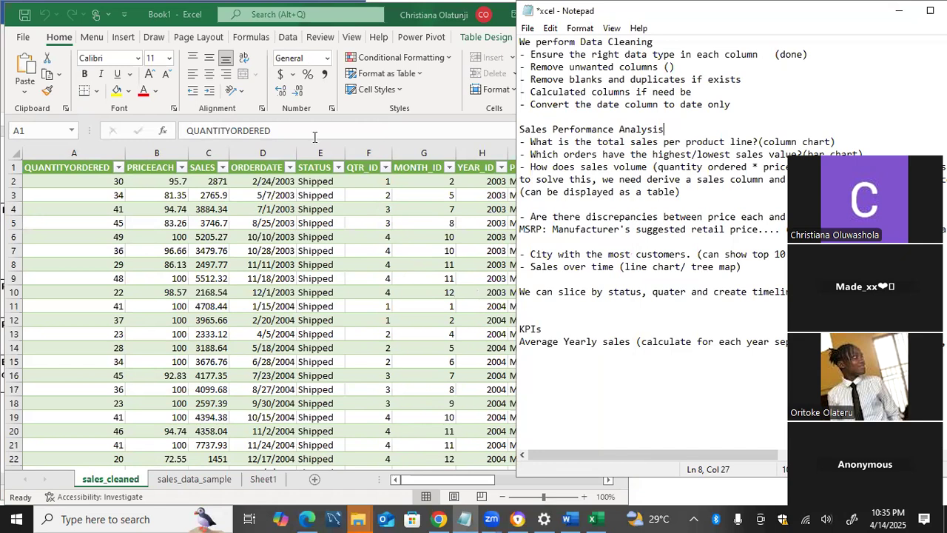
# Insert a PivotTable based on the sales_cleaned table in a new worksheet.
pyautogui.click(277, 183)
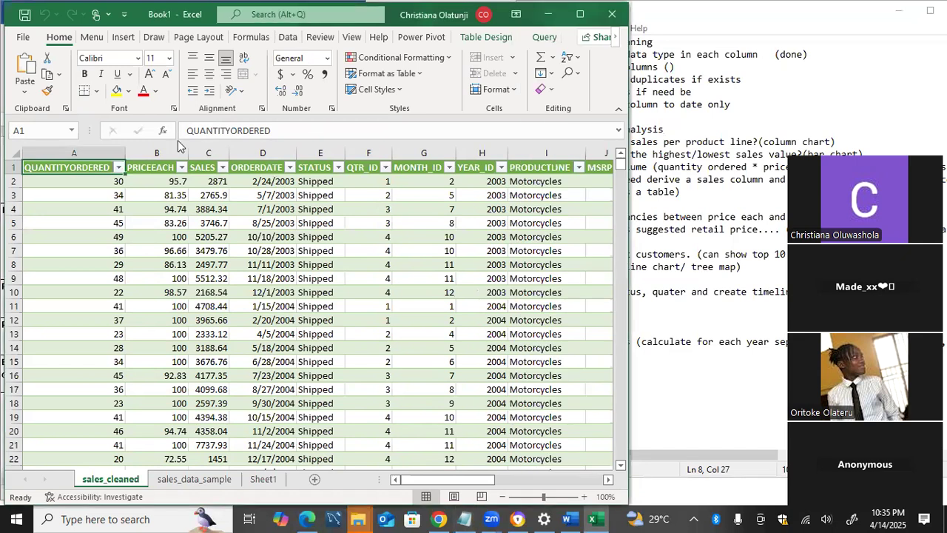
pyautogui.click(123, 37)
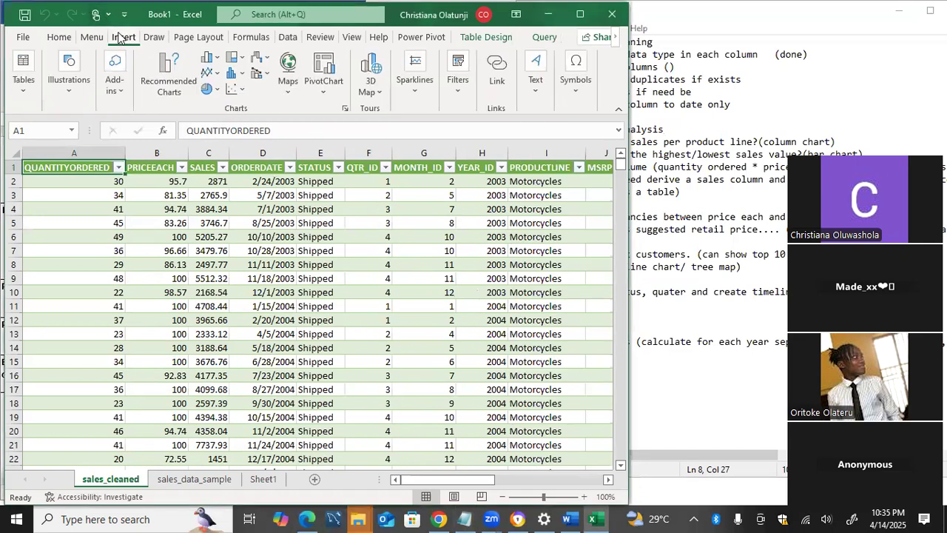
pyautogui.click(30, 93)
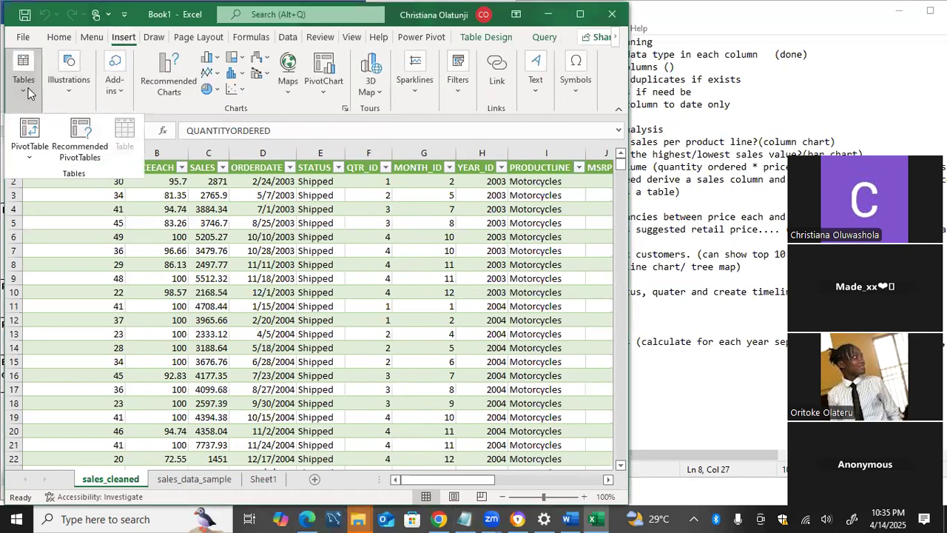
pyautogui.click(38, 156)
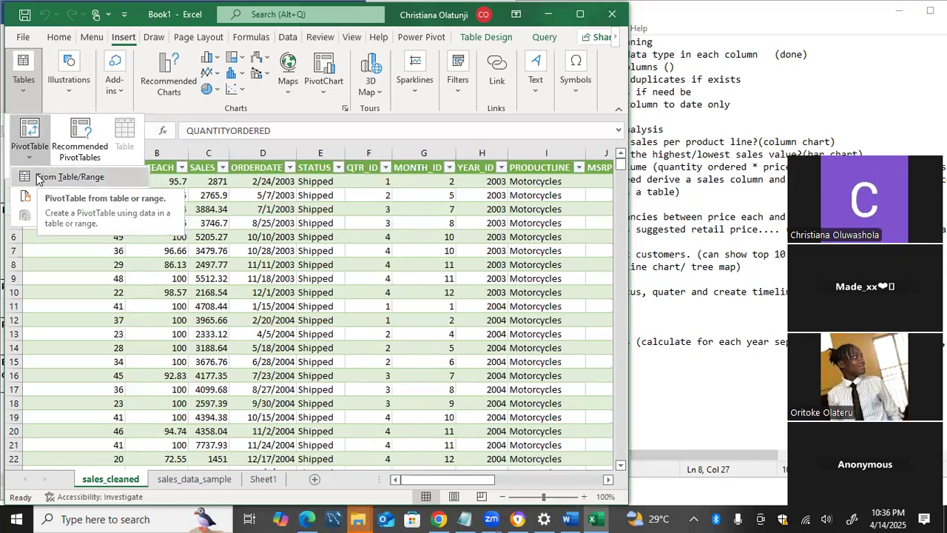
pyautogui.click(39, 179)
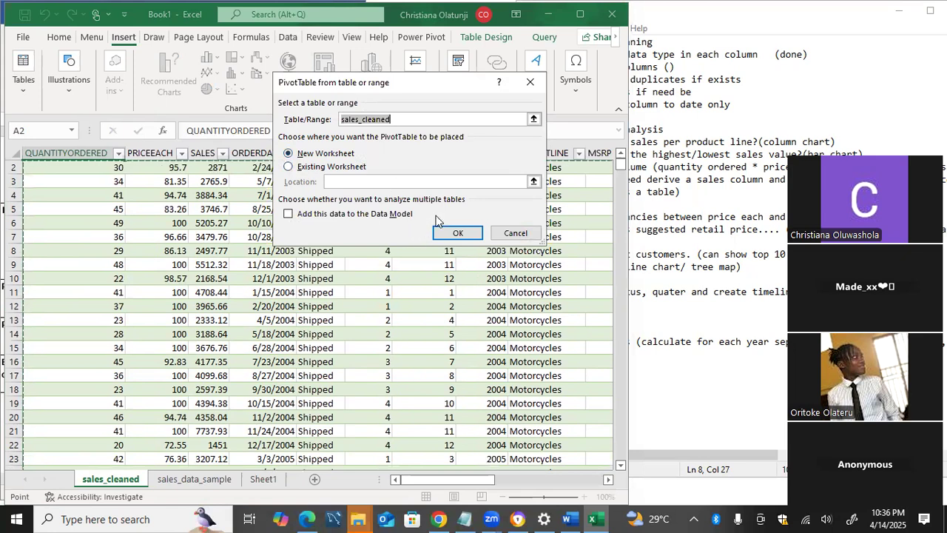
pyautogui.click(456, 233)
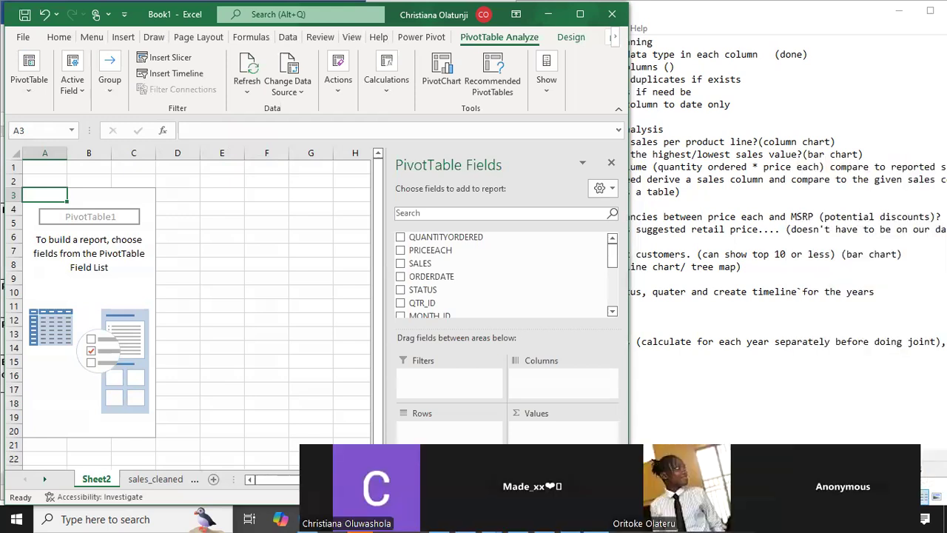
# Build the PivotTable with PRODUCTLINE as rows and the sum of SALES as values.
pyautogui.click(721, 129)
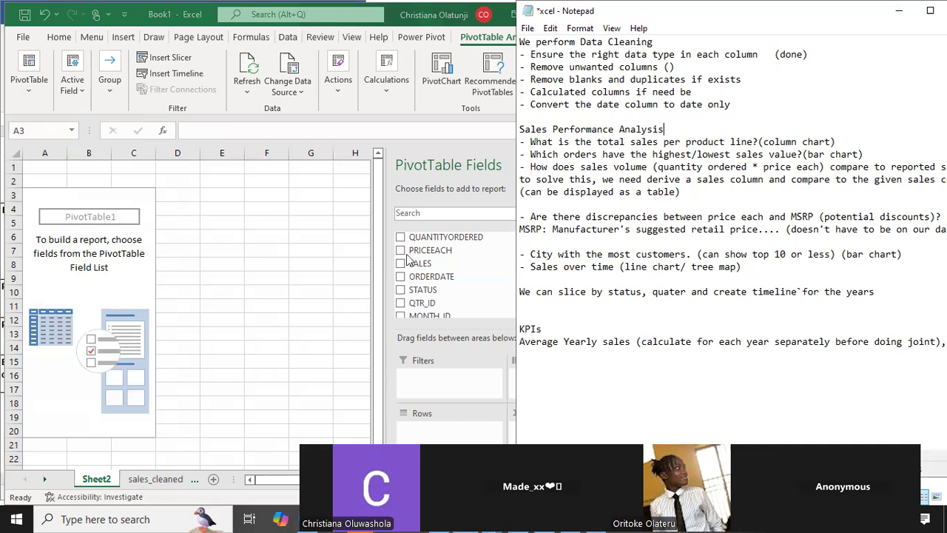
pyautogui.click(403, 266)
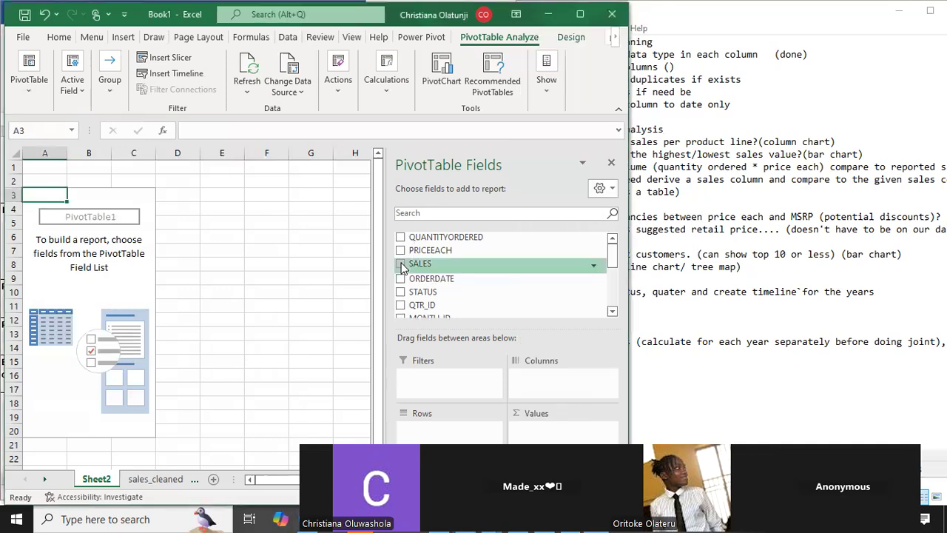
pyautogui.click(402, 265)
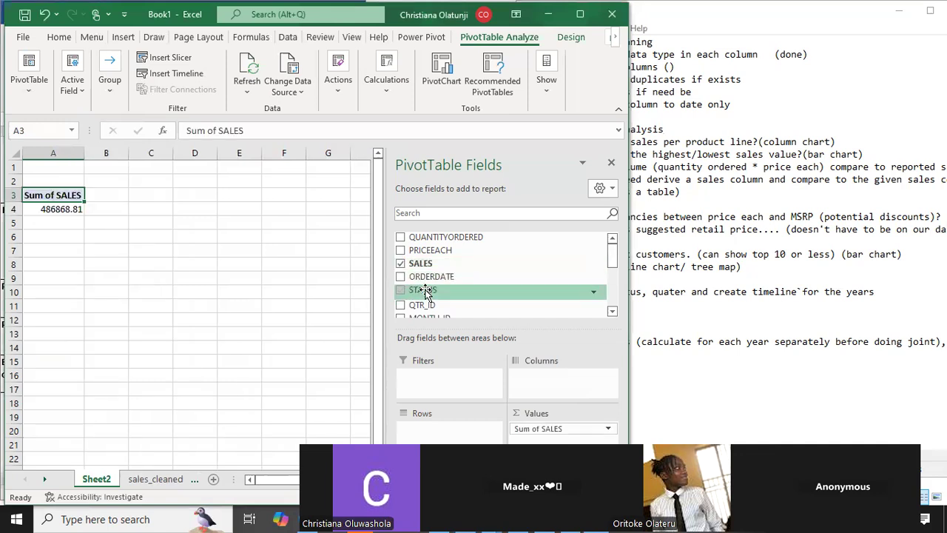
pyautogui.scroll(-1, 425, 290)
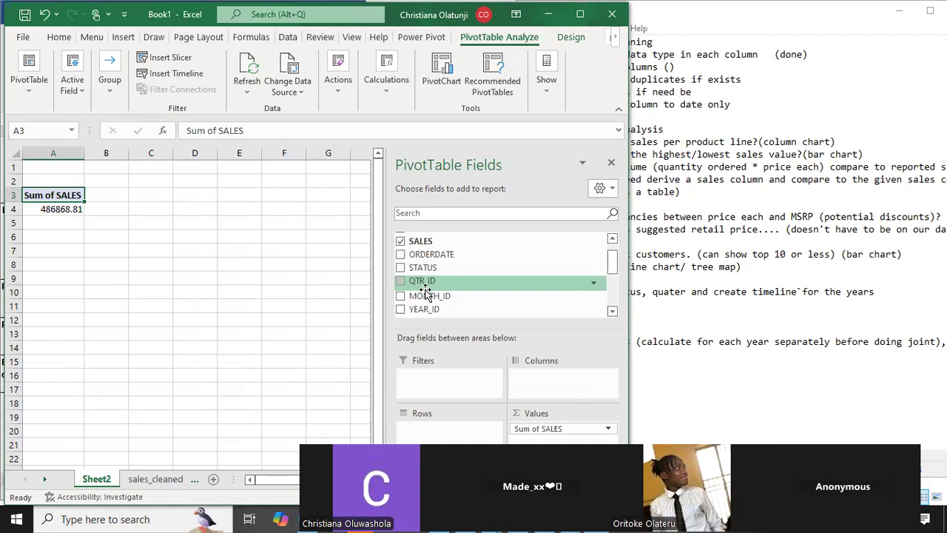
pyautogui.scroll(-1, 426, 291)
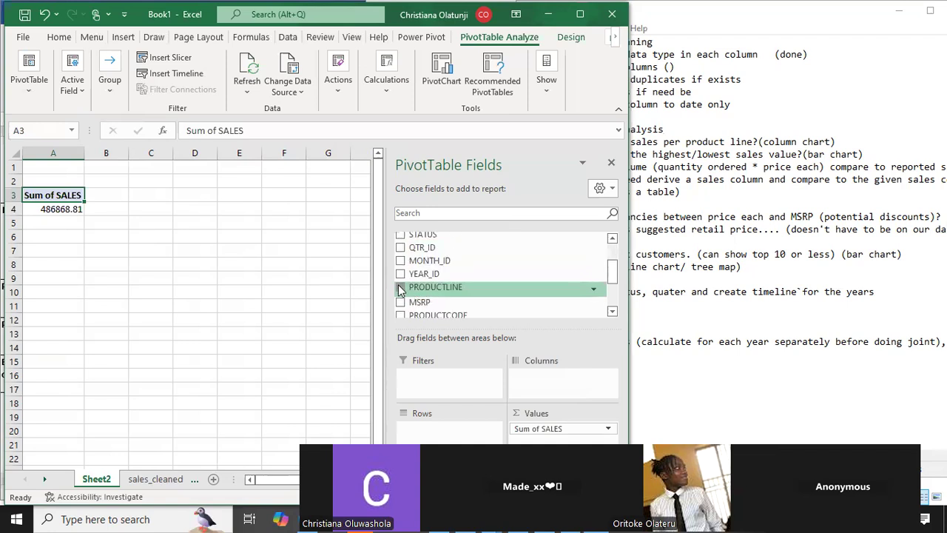
pyautogui.click(401, 288)
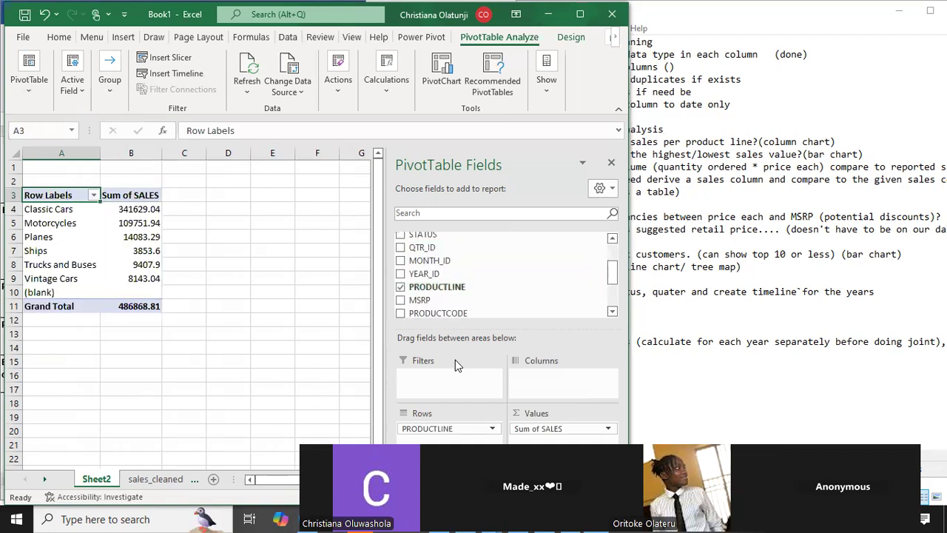
# Review the value field settings of the SALES field, keeping Sum as the calculation.
pyautogui.click(609, 429)
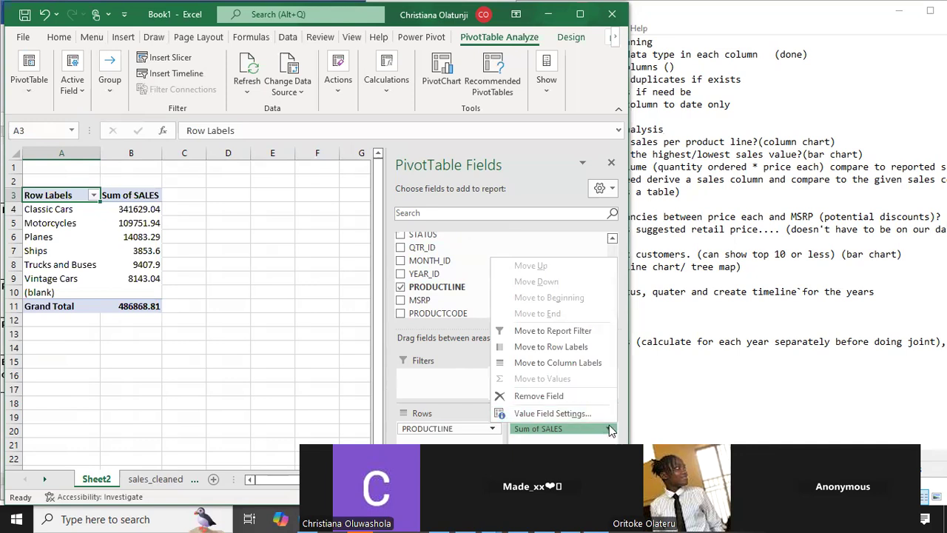
pyautogui.click(610, 431)
pyautogui.click(609, 430)
pyautogui.click(591, 416)
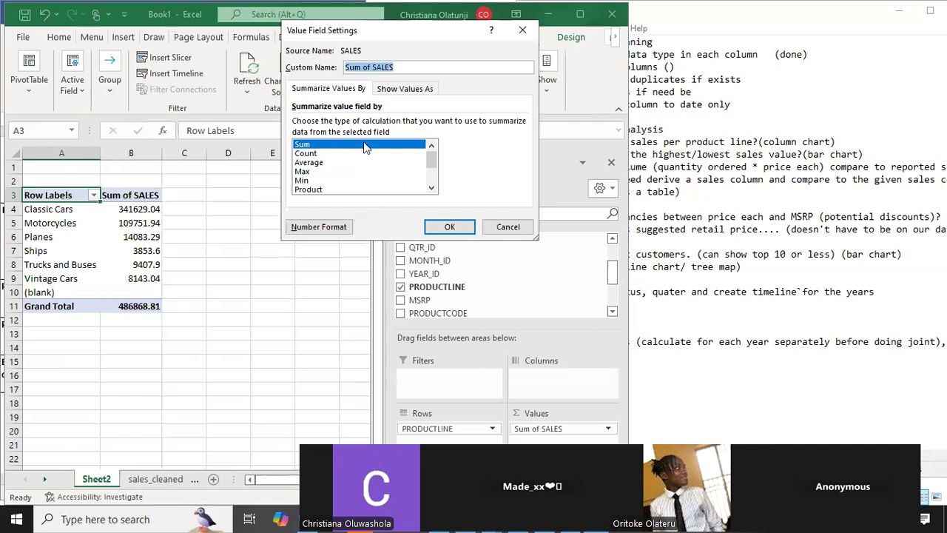
pyautogui.click(448, 226)
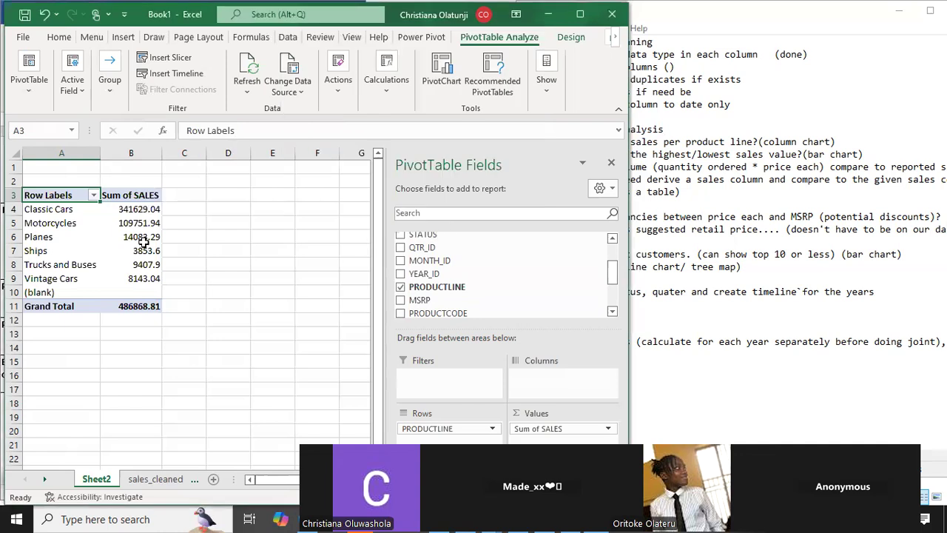
# Format the PivotTable's Sum of SALES values, including the grand total, in dollar Accounting format.
pyautogui.click(140, 210)
pyautogui.moveTo(134, 229); pyautogui.dragTo(139, 224)
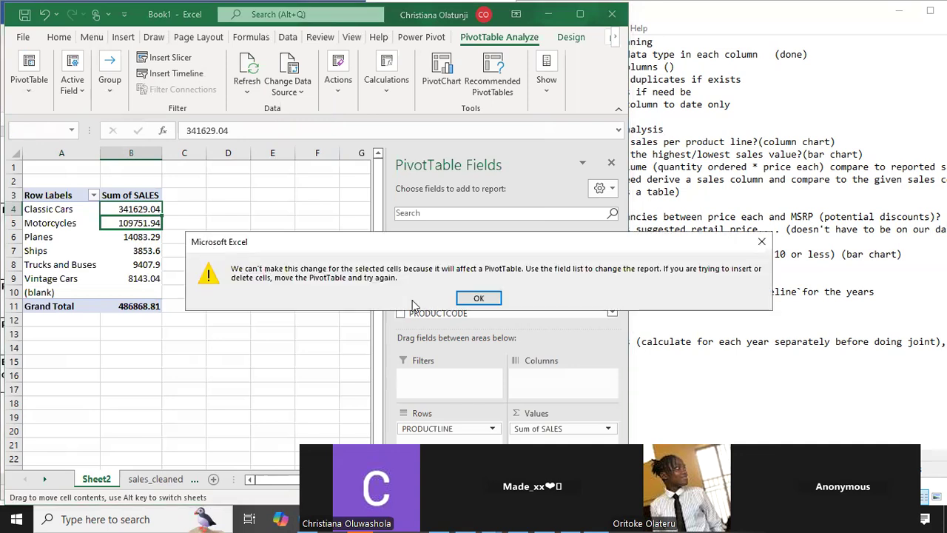
pyautogui.click(471, 304)
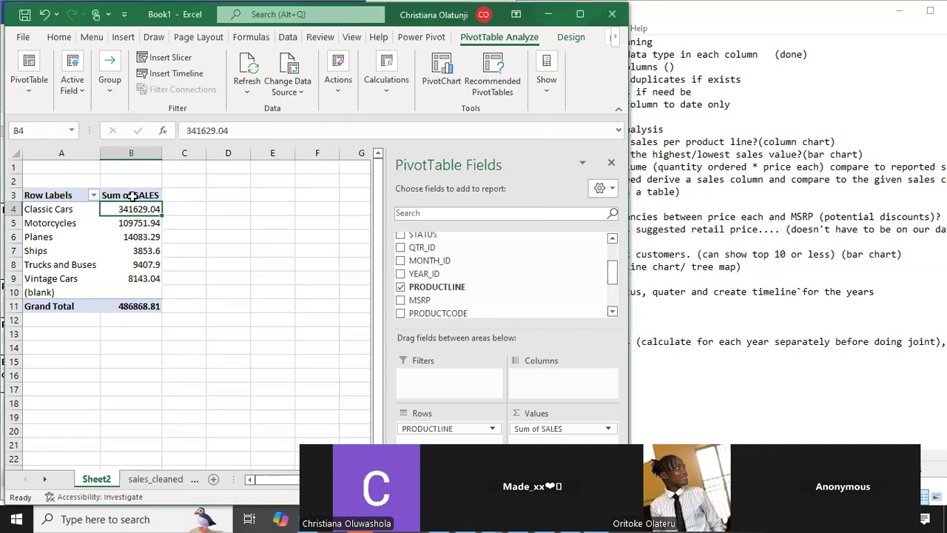
pyautogui.moveTo(131, 209); pyautogui.dragTo(130, 307)
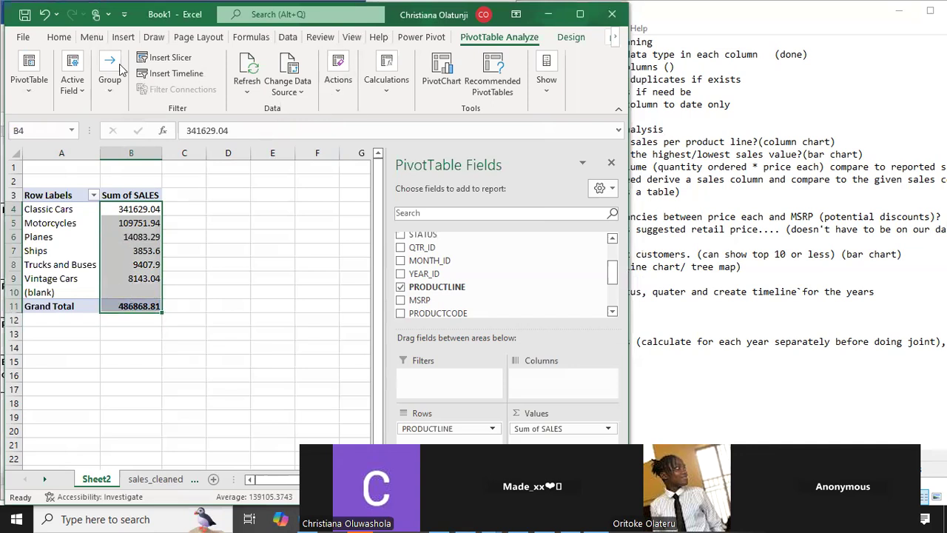
pyautogui.click(59, 37)
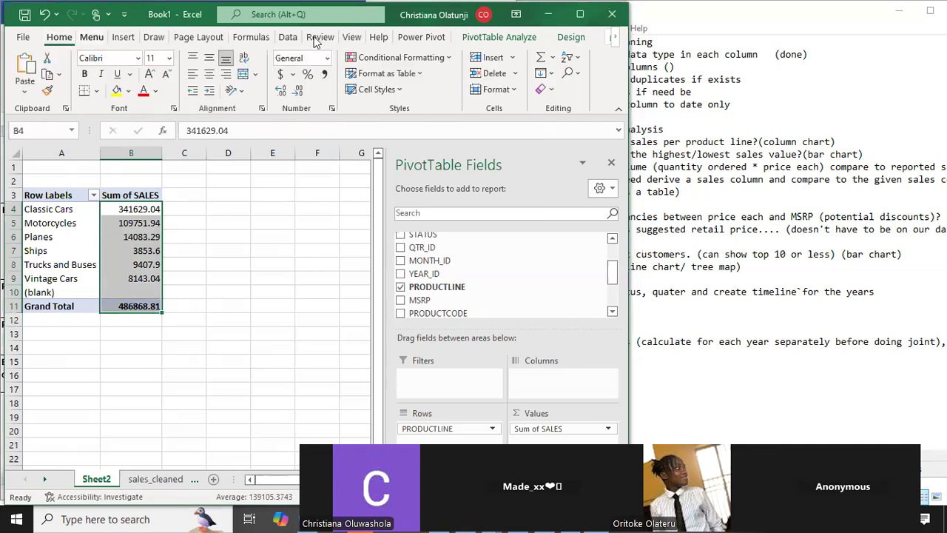
pyautogui.click(282, 75)
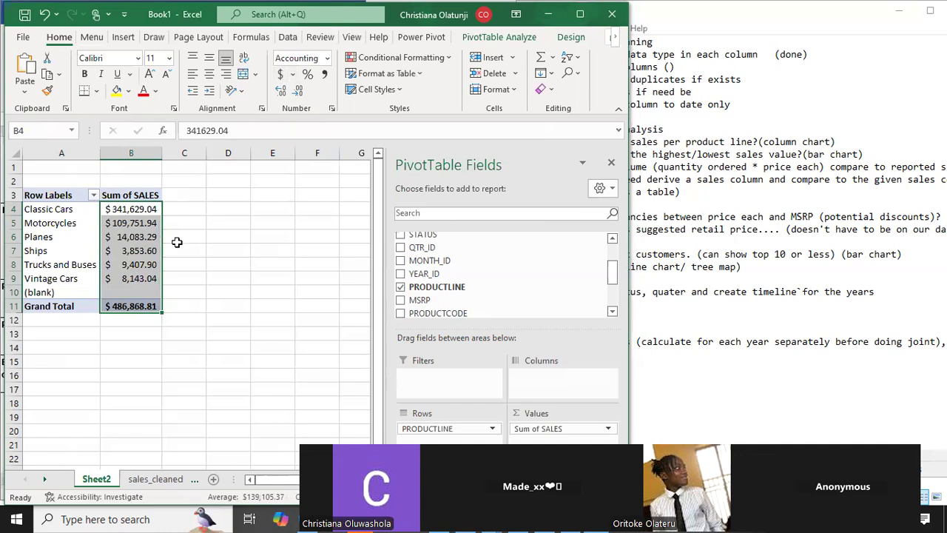
# Turn off the PivotTable's grand totals for rows and columns.
pyautogui.click(77, 307)
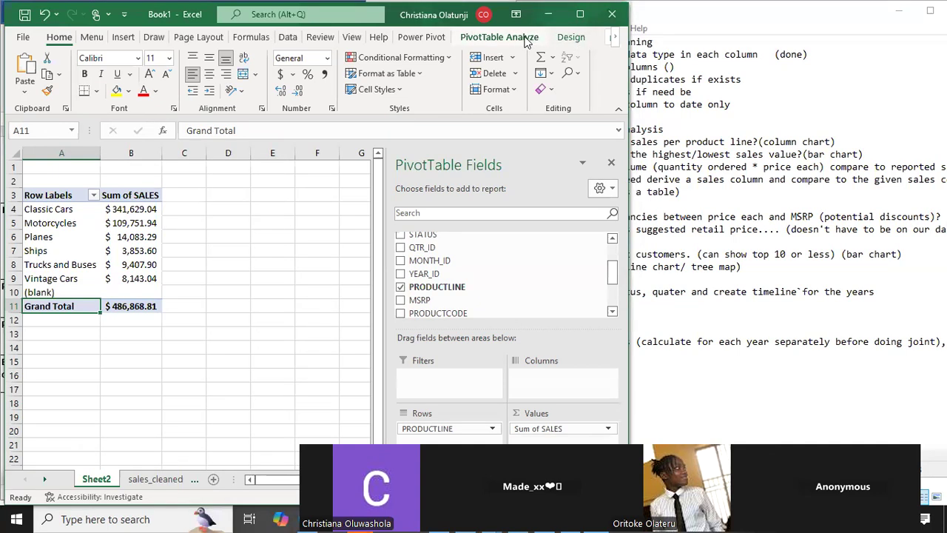
pyautogui.click(526, 39)
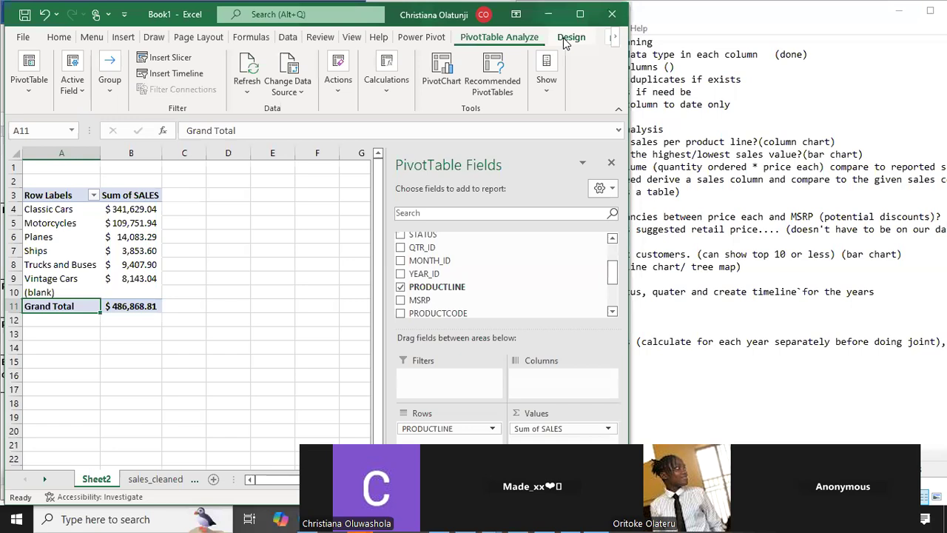
pyautogui.click(566, 39)
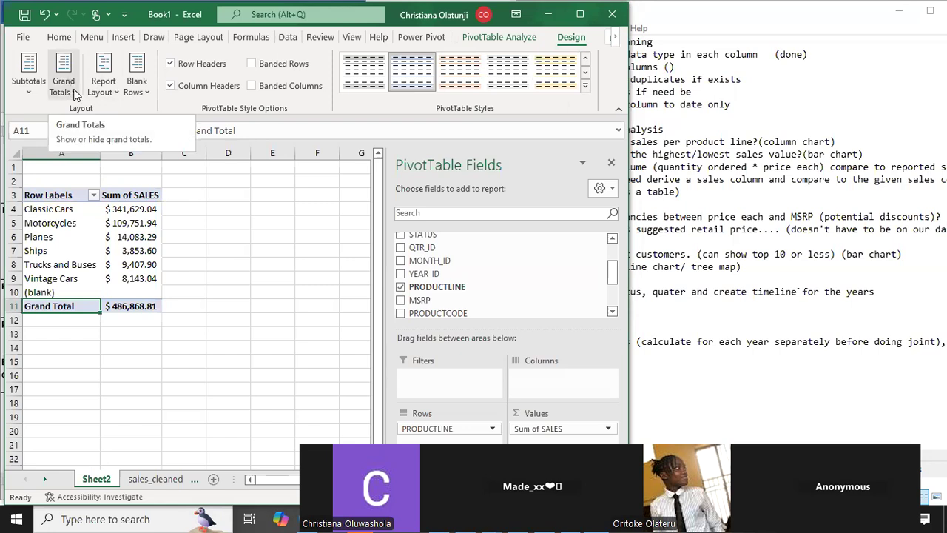
pyautogui.click(71, 92)
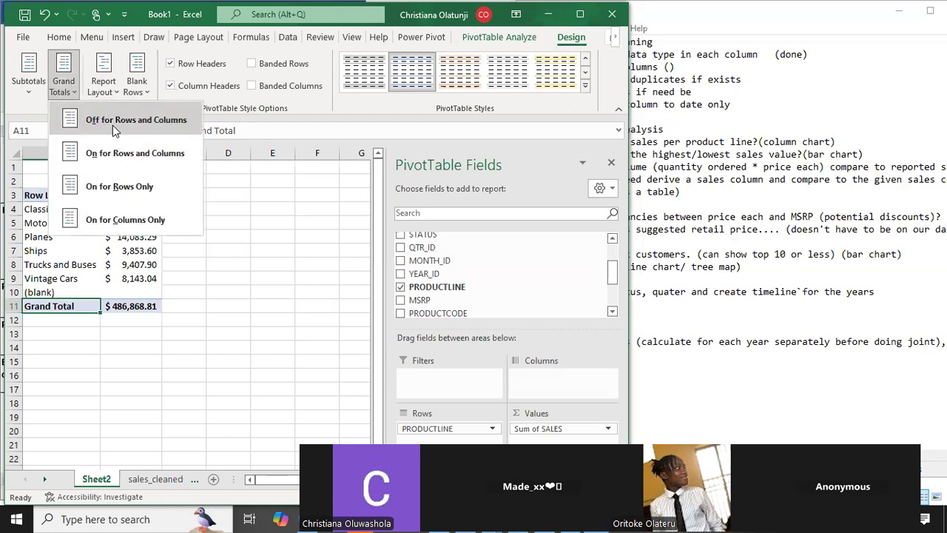
pyautogui.click(109, 123)
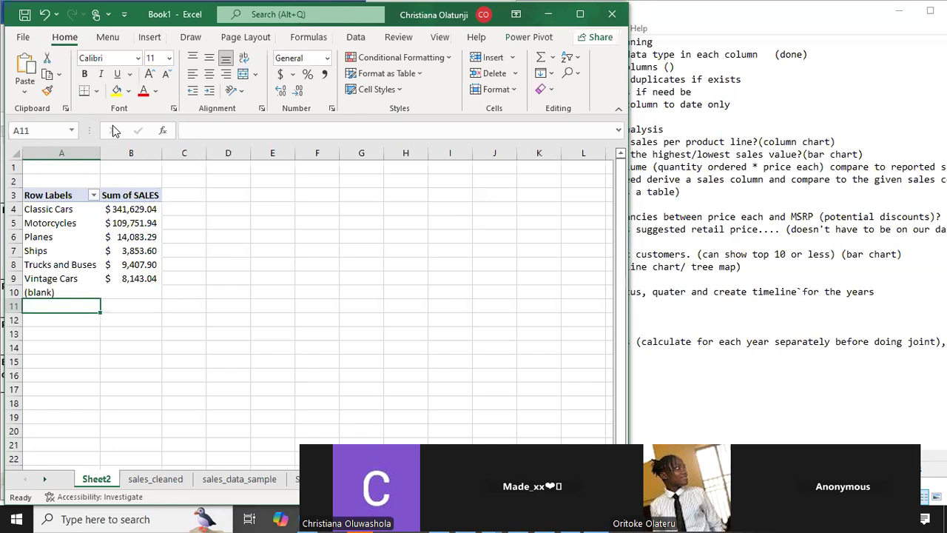
# Check the PRODUCTLINE filter values in the sales_cleaned sheet, then return to Sheet2 and the analysis questions in Notepad.
pyautogui.click(725, 235)
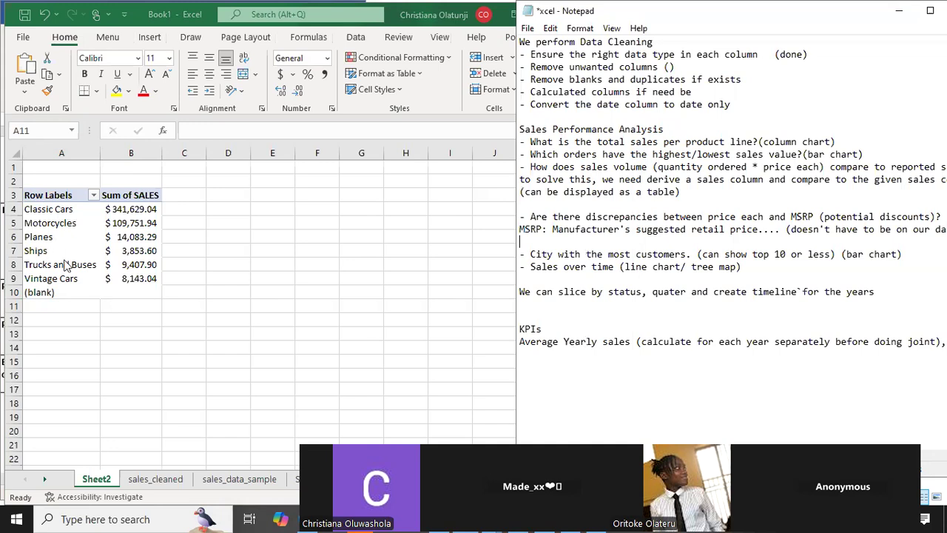
pyautogui.click(176, 481)
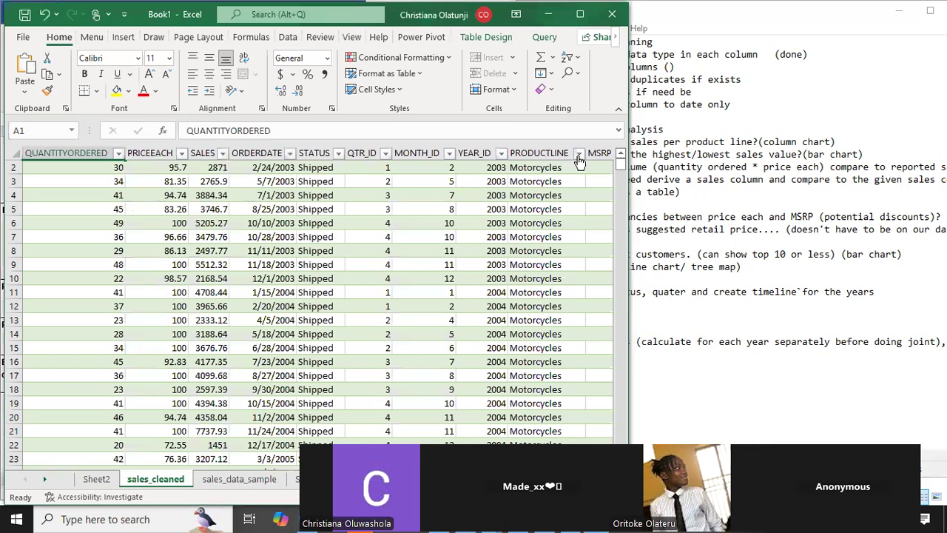
pyautogui.click(578, 154)
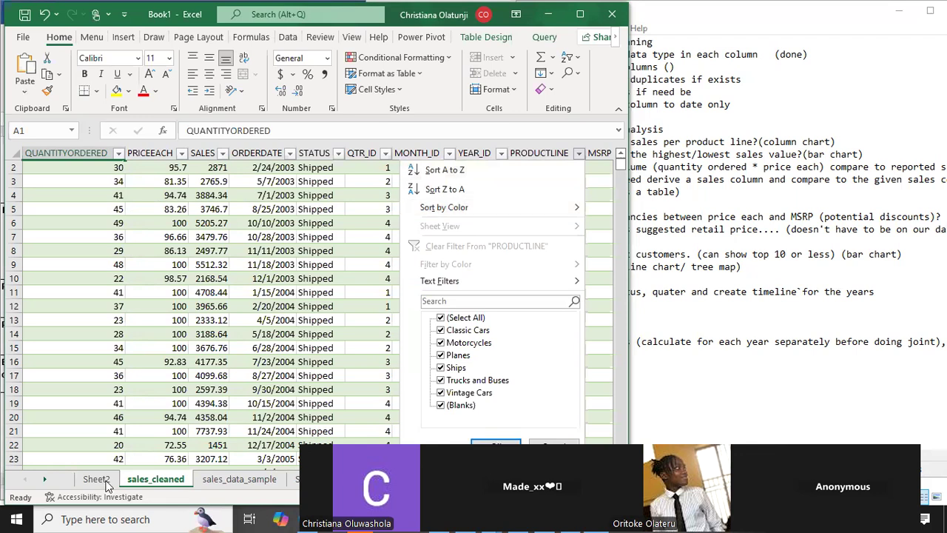
pyautogui.click(107, 483)
pyautogui.click(97, 479)
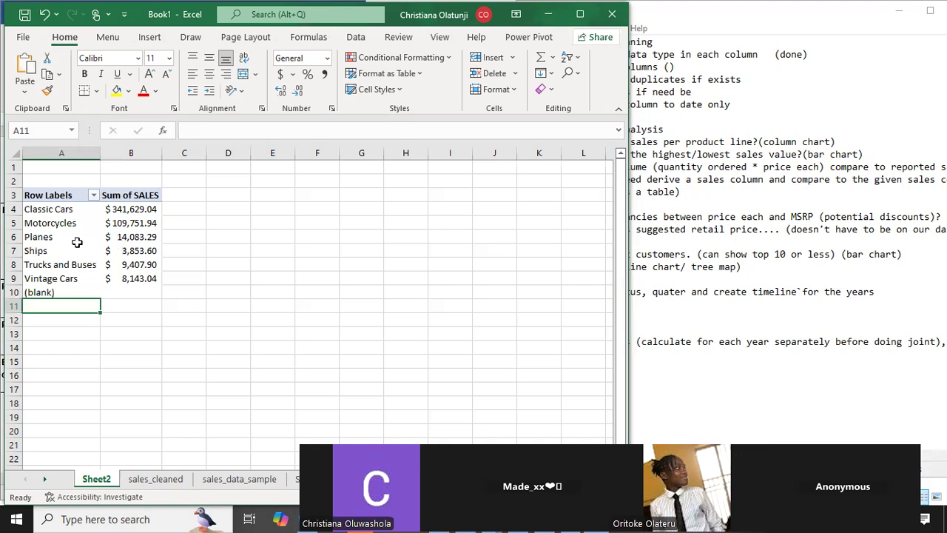
pyautogui.click(719, 153)
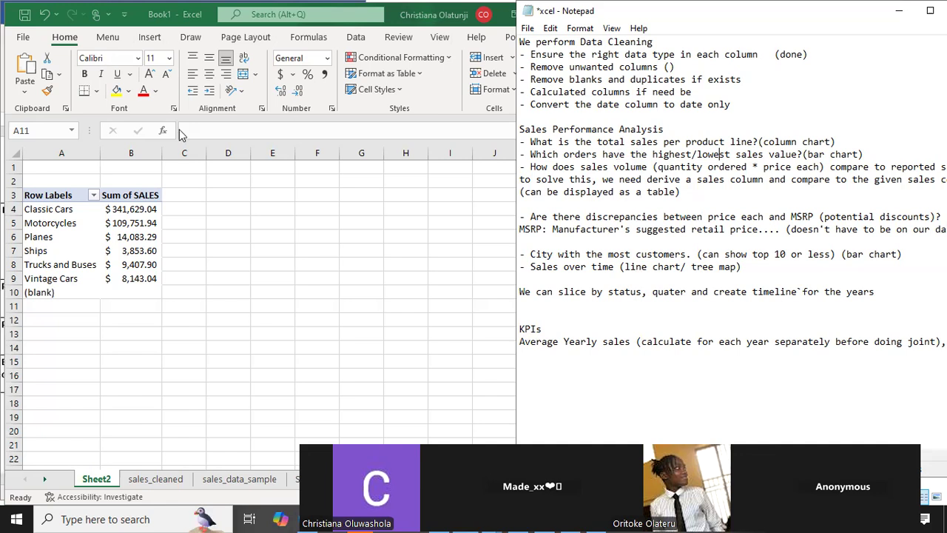
# Copy the product line PivotTable in A3:B10 and paste the copy starting at A16 in Sheet2.
pyautogui.click(48, 196)
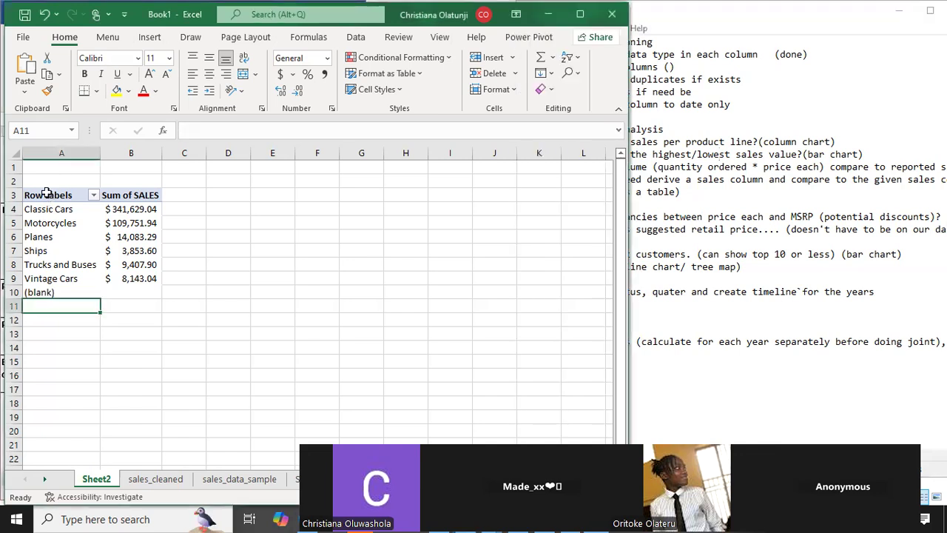
pyautogui.moveTo(47, 194); pyautogui.dragTo(139, 287)
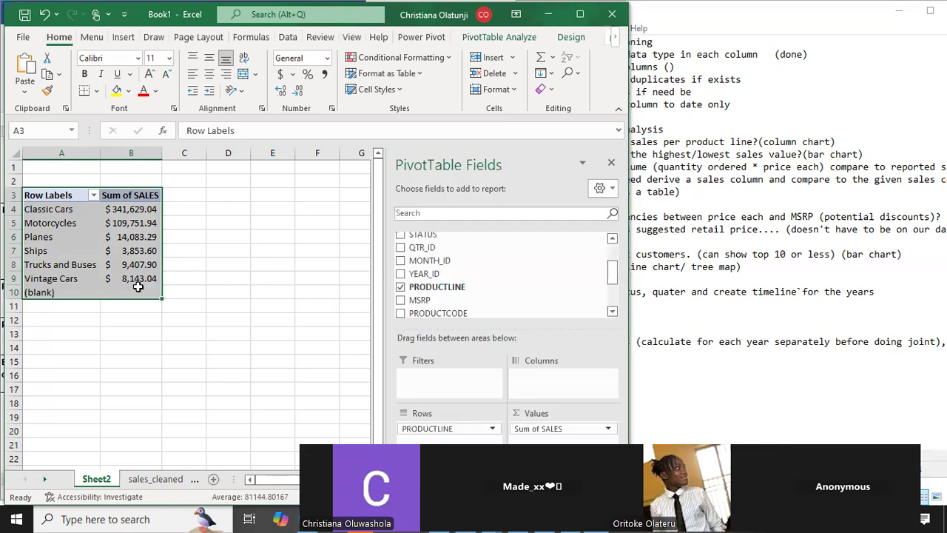
pyautogui.hotkey('ctrl', 'c')
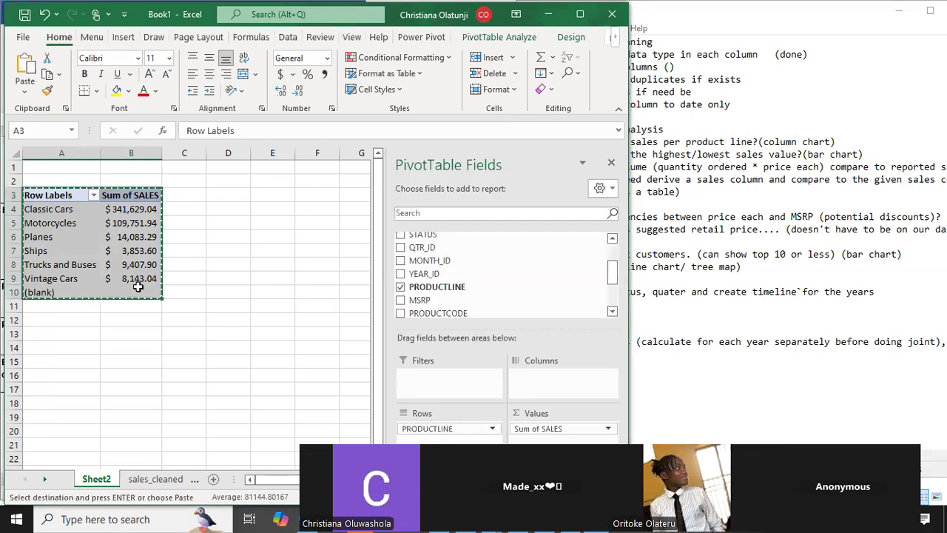
pyautogui.click(31, 375)
pyautogui.hotkey('ctrl', 'v')
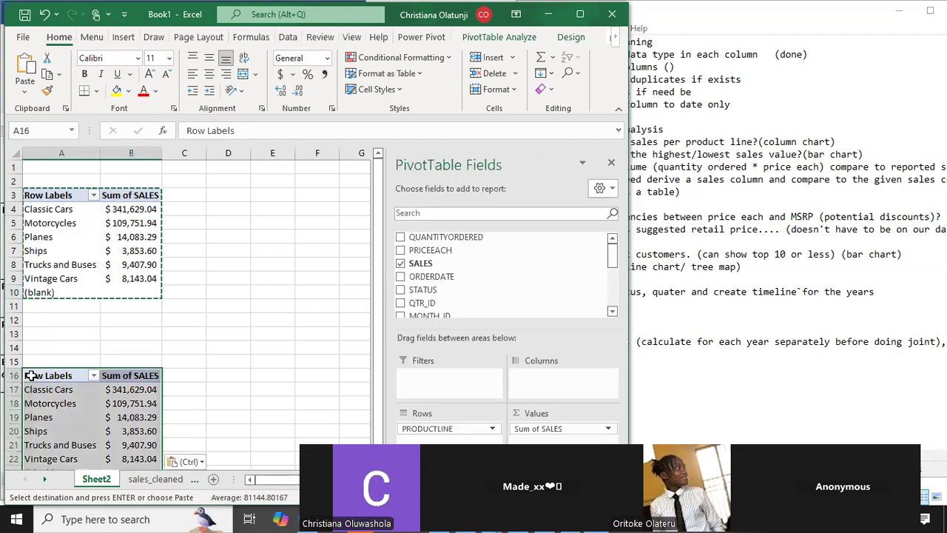
# Remove the SALES and PRODUCTLINE fields from the copied PivotTable, leaving its layout empty.
pyautogui.click(403, 265)
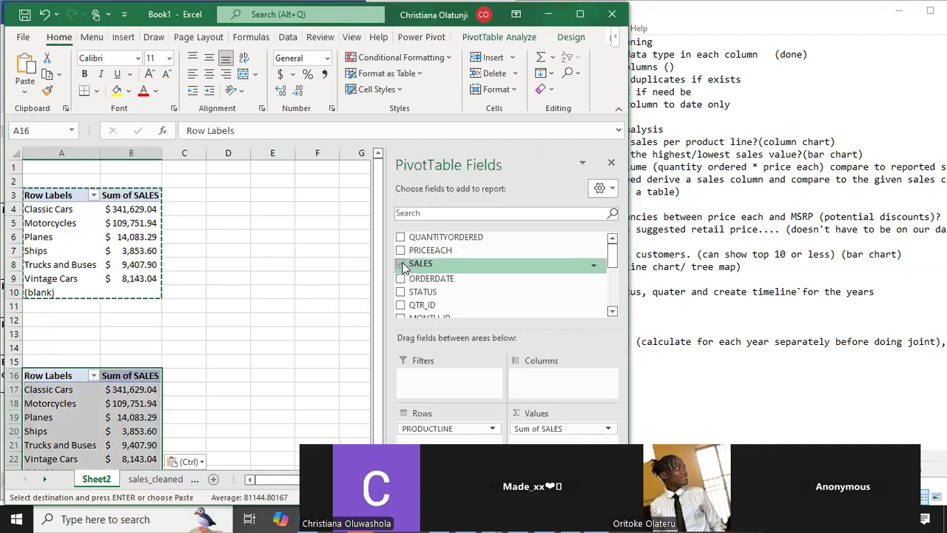
pyautogui.scroll(-1, 404, 278)
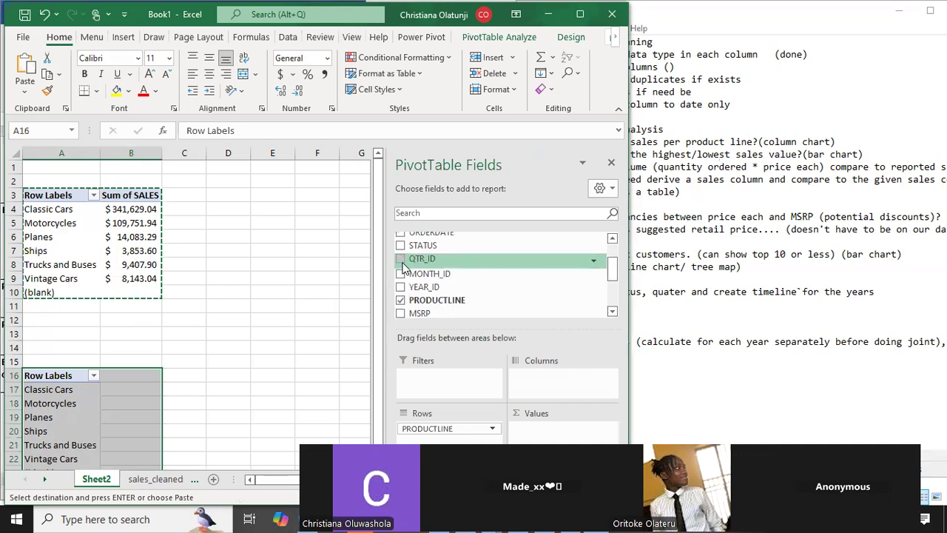
pyautogui.click(400, 300)
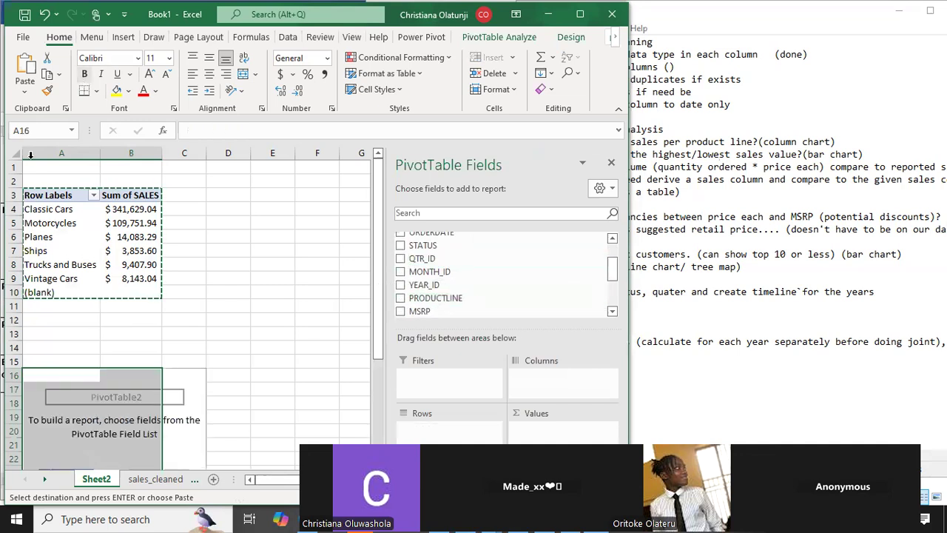
# Label the first PivotTable with the heading "1. Sales per product line" in cell A2.
pyautogui.click(27, 181)
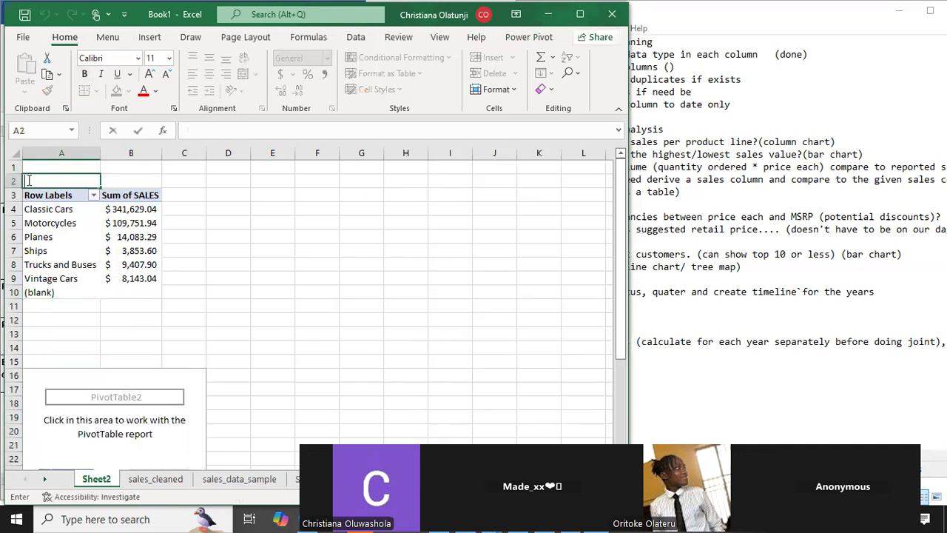
pyautogui.write('1. Sales per product line')
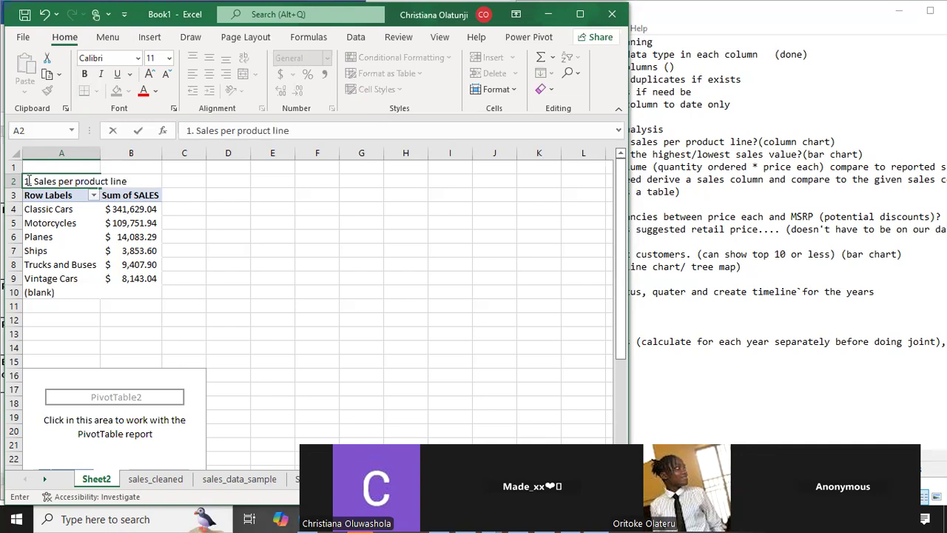
pyautogui.press('Return')
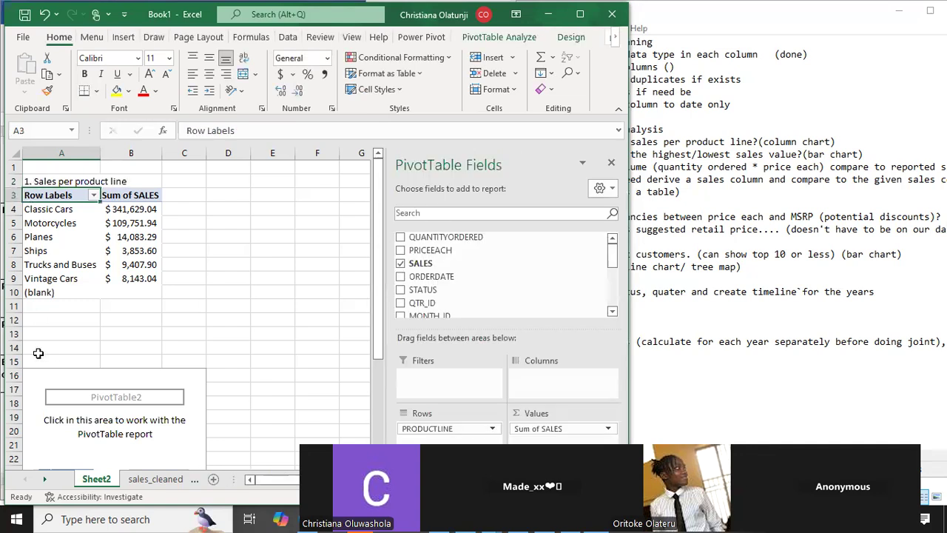
# Enter the heading "2. highest/lowest sales value" in cell A15 above the second PivotTable.
pyautogui.click(37, 360)
pyautogui.write('2.')
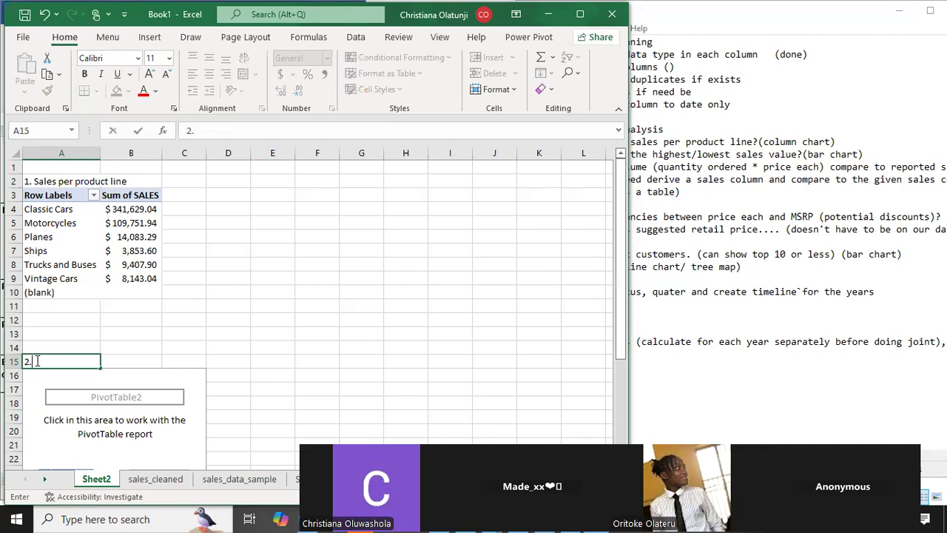
pyautogui.write(' higj')
pyautogui.press('BackSpace')
pyautogui.write('hest/lowest')
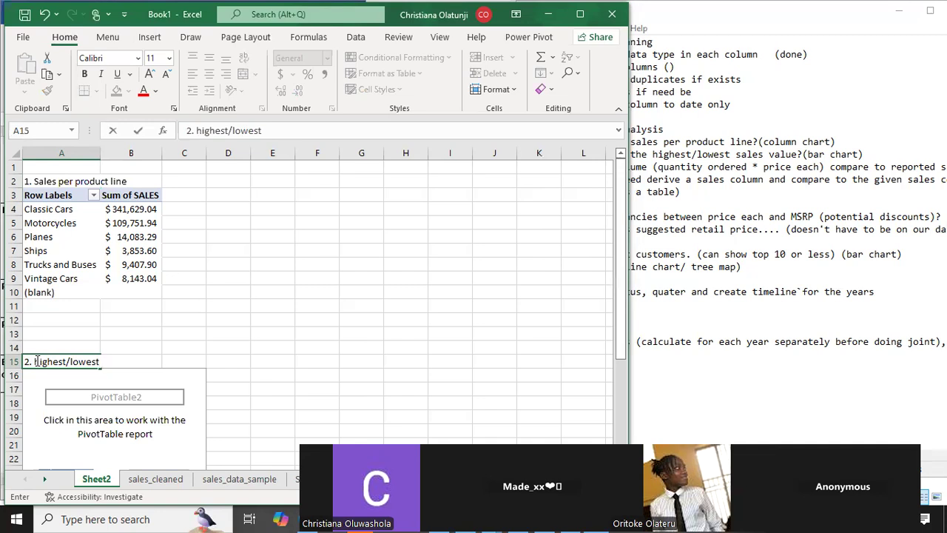
pyautogui.write(' sales value')
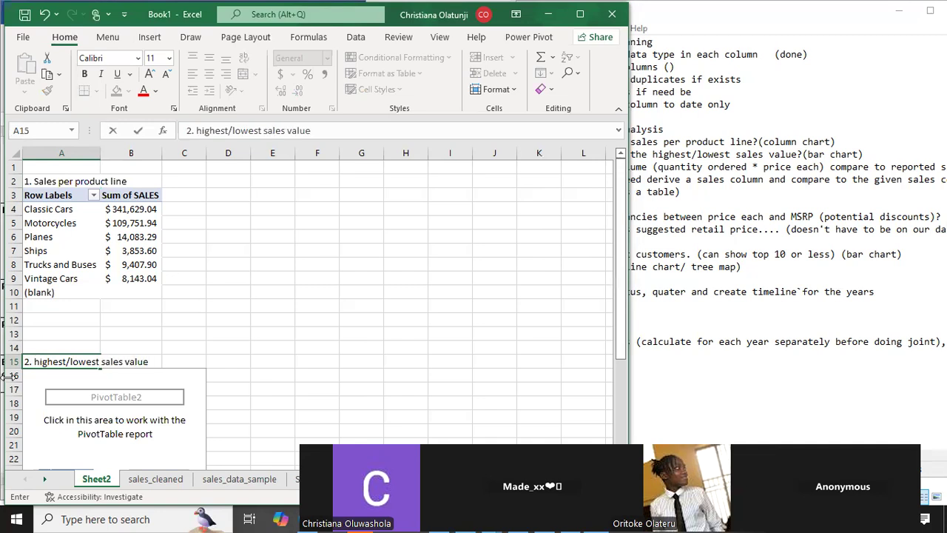
# Build the second PivotTable with PRODUCTLINE as rows and the sum of SALES as values.
pyautogui.click(37, 375)
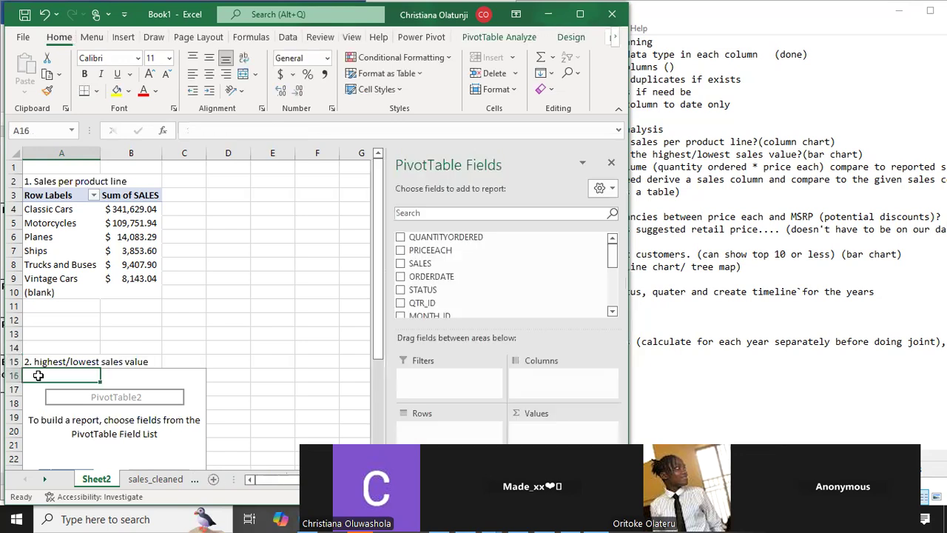
pyautogui.scroll(-3, 38, 375)
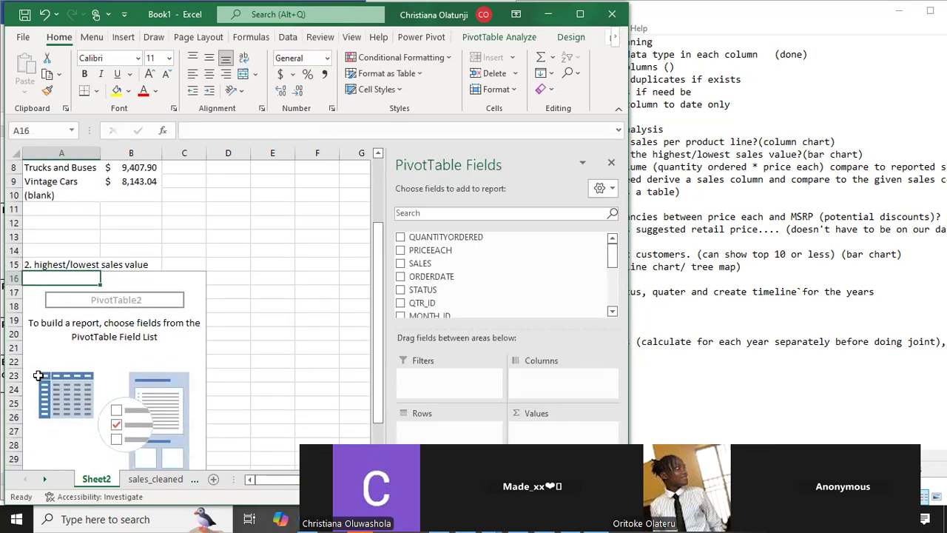
pyautogui.click(420, 279)
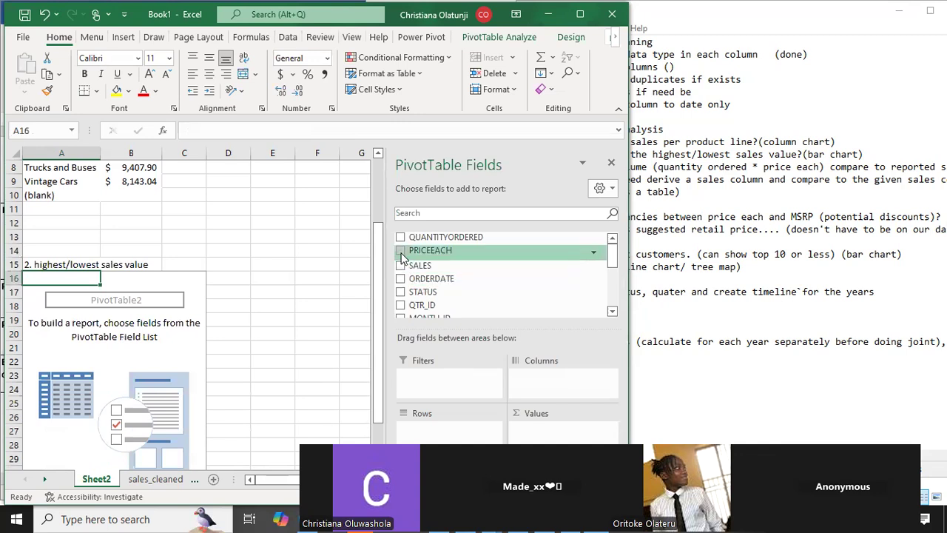
pyautogui.click(401, 265)
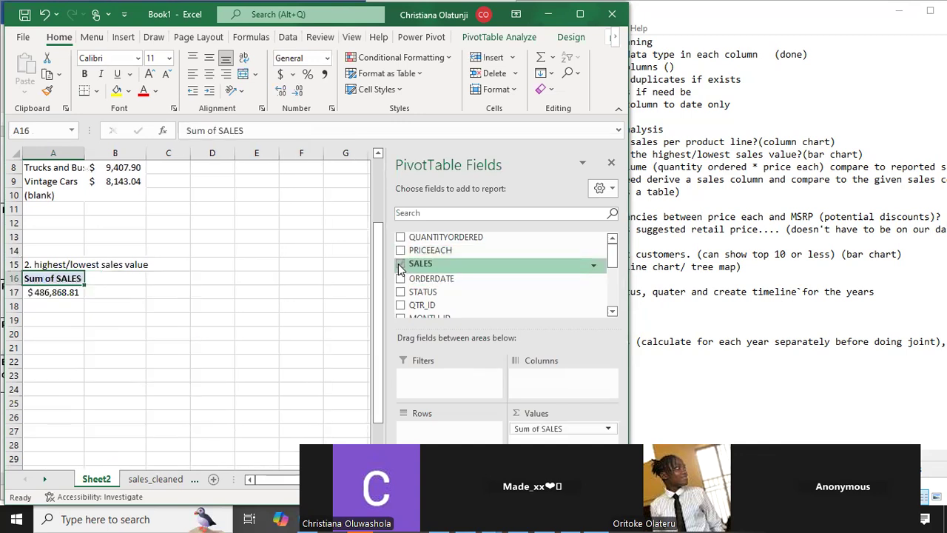
pyautogui.scroll(-5, 400, 268)
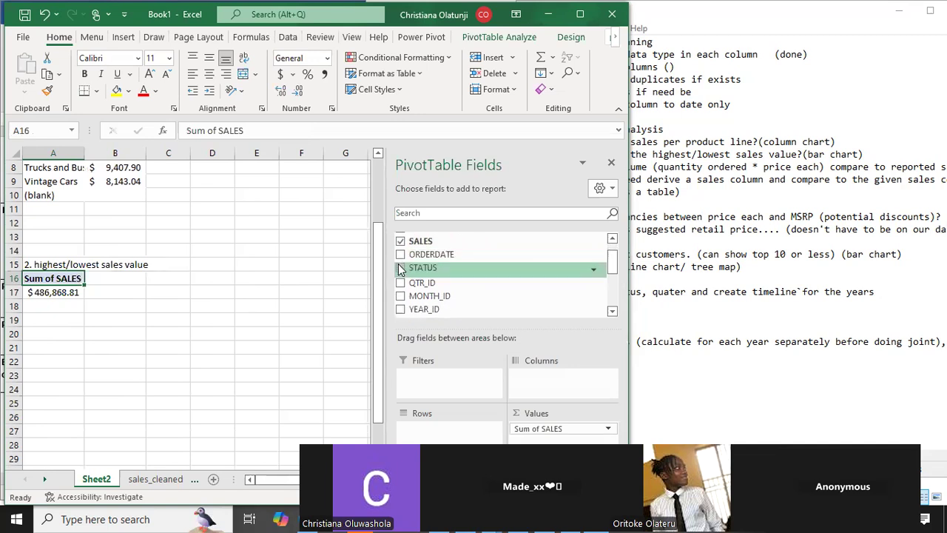
pyautogui.click(400, 278)
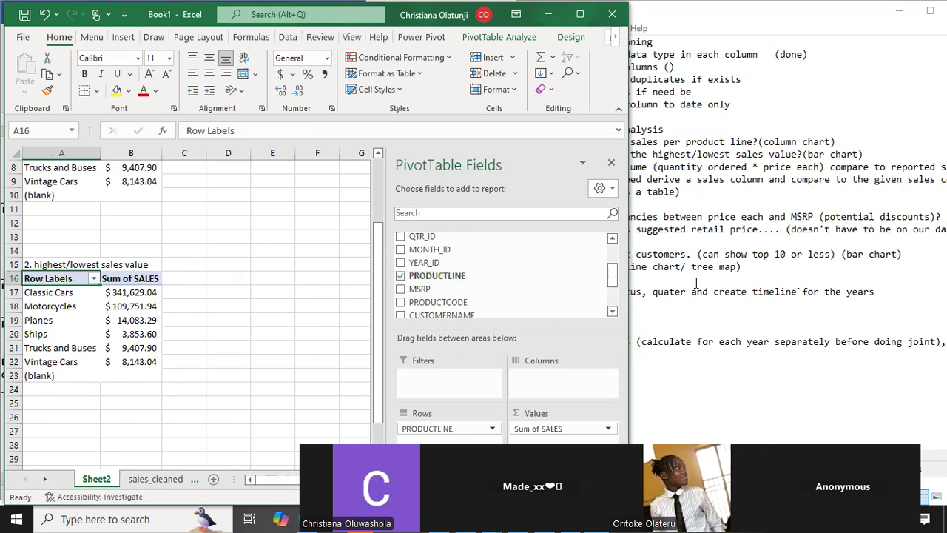
# Read the analysis questions in Notepad, then look through the second PivotTable's available fields in Excel.
pyautogui.click(715, 206)
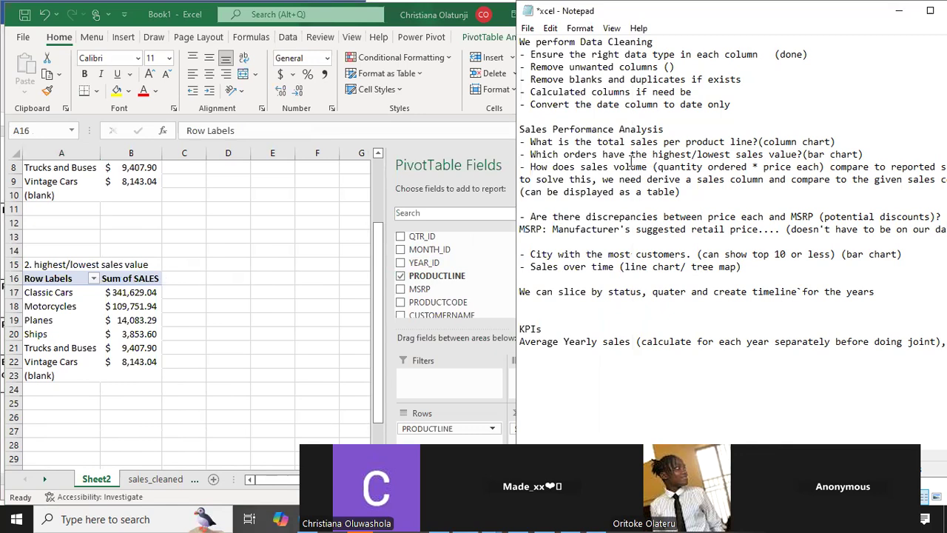
pyautogui.hscroll(5, 437, 276)
pyautogui.click(437, 275)
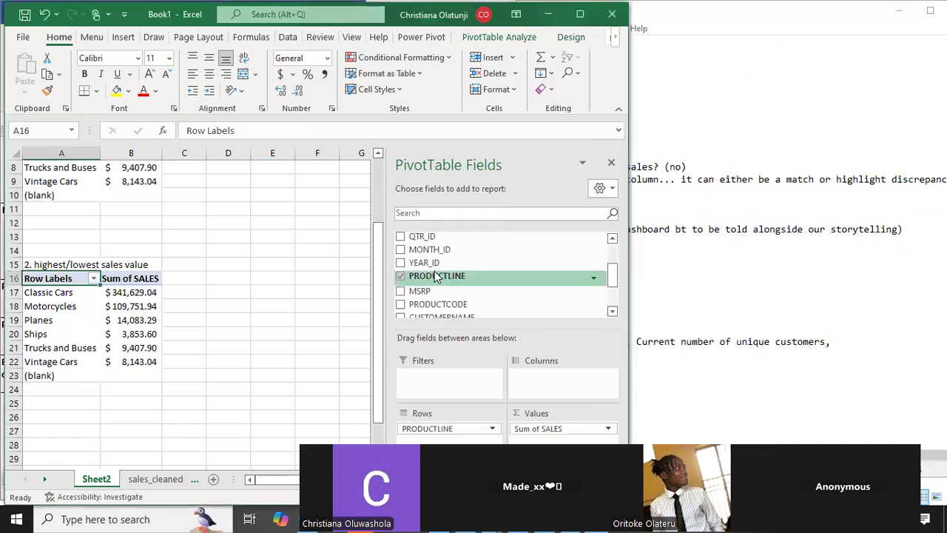
pyautogui.scroll(-1, 437, 274)
pyautogui.scroll(-3, 435, 271)
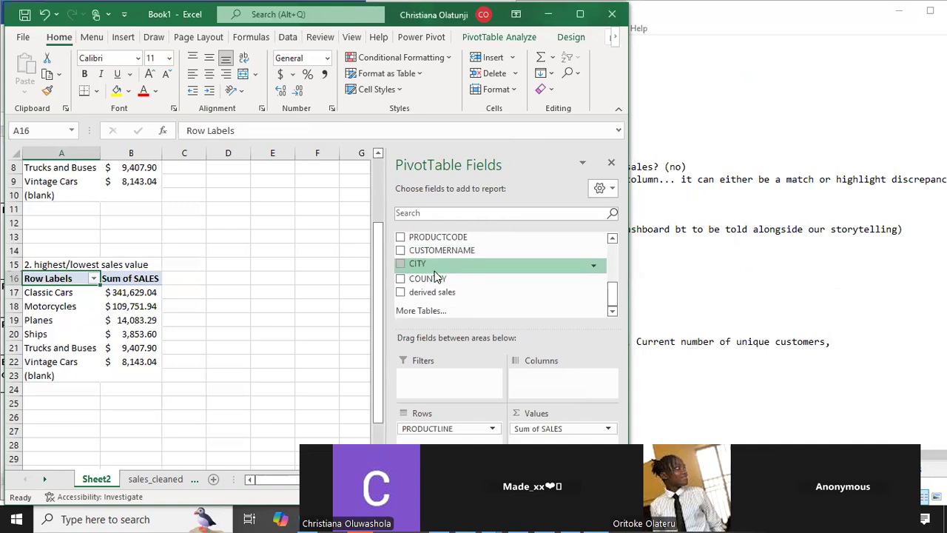
pyautogui.scroll(1, 436, 276)
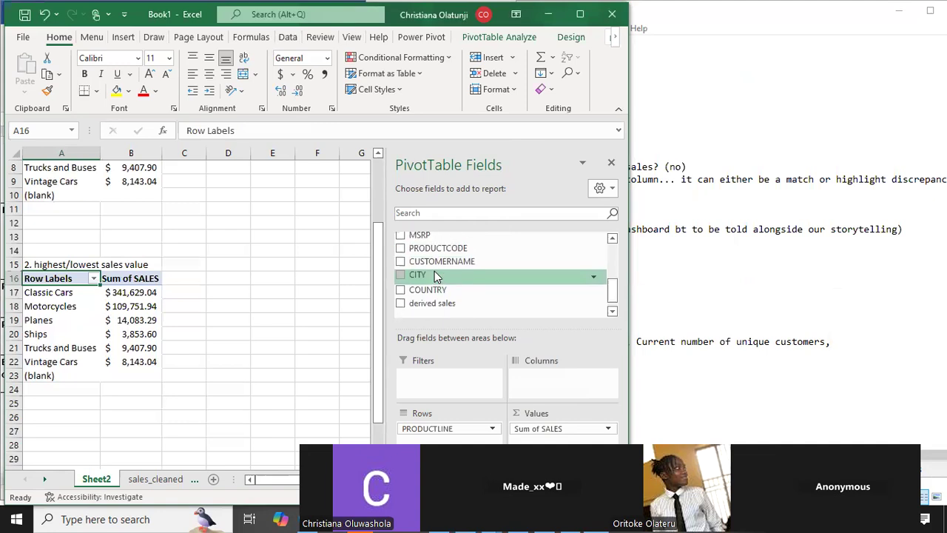
pyautogui.scroll(4, 436, 276)
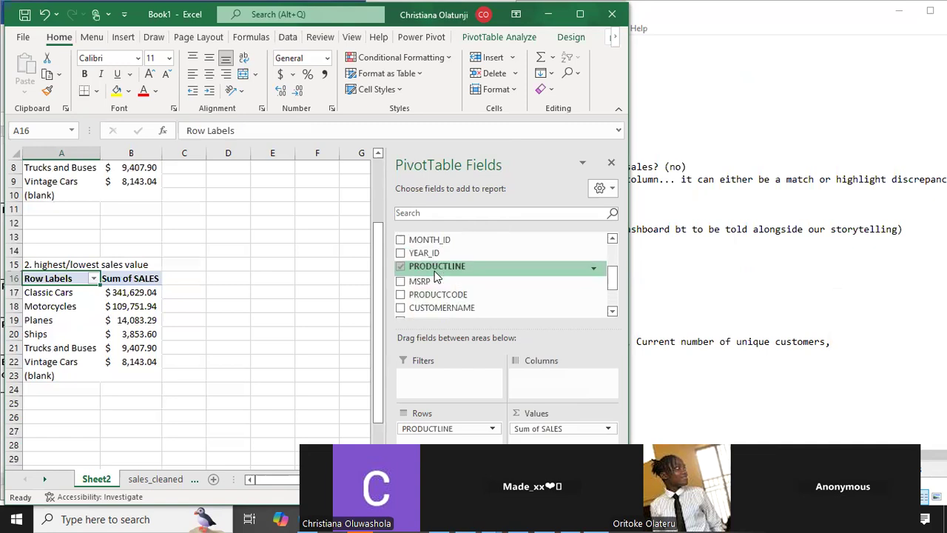
pyautogui.scroll(5, 436, 276)
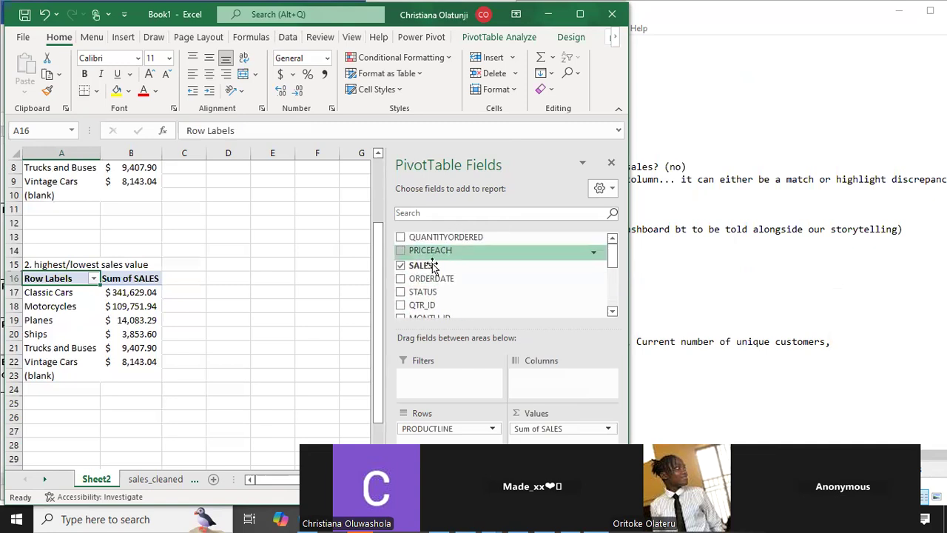
# Add SALES to the second PivotTable's values a second time and summarize that field by Count.
pyautogui.moveTo(433, 265)
pyautogui.mouseDown()
pyautogui.moveTo(493, 396)
pyautogui.moveTo(534, 427)
pyautogui.mouseUp()
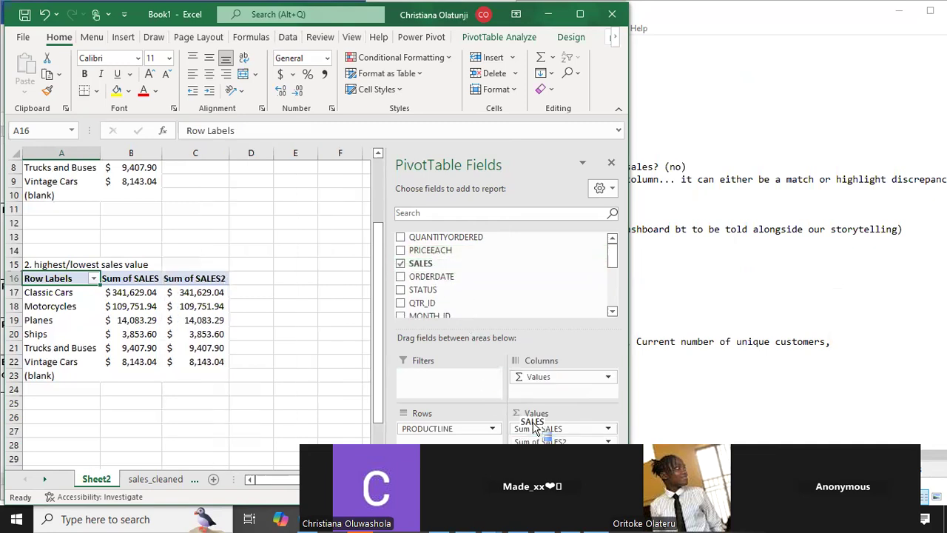
pyautogui.scroll(-1, 504, 275)
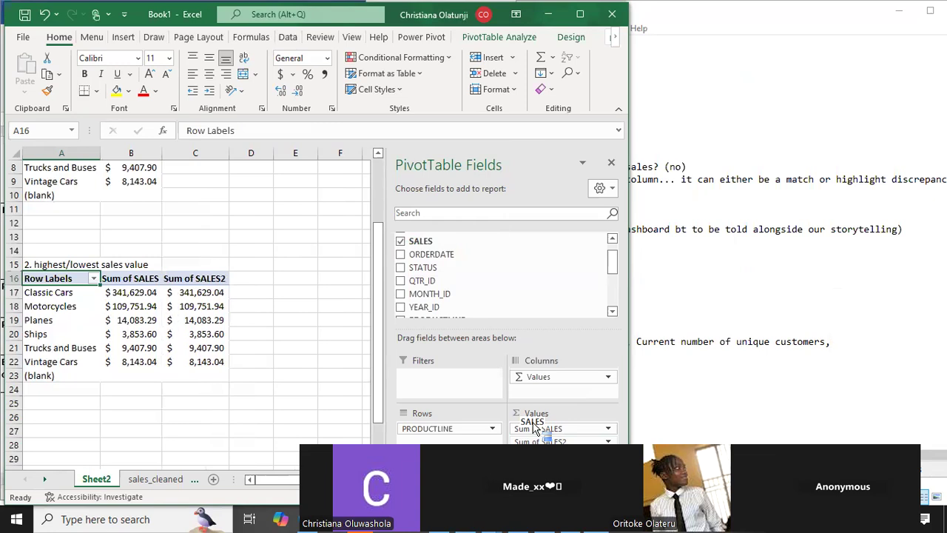
pyautogui.click(544, 441)
pyautogui.click(552, 425)
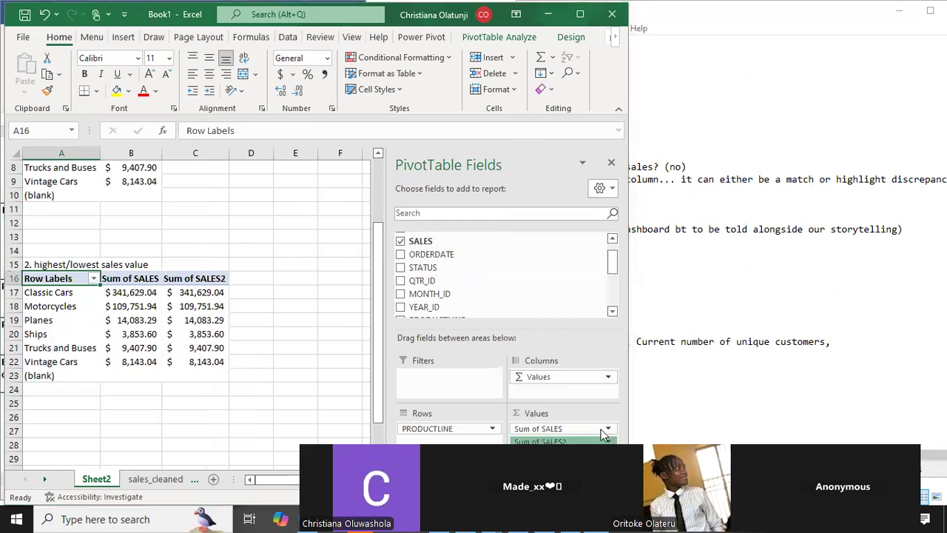
pyautogui.click(360, 153)
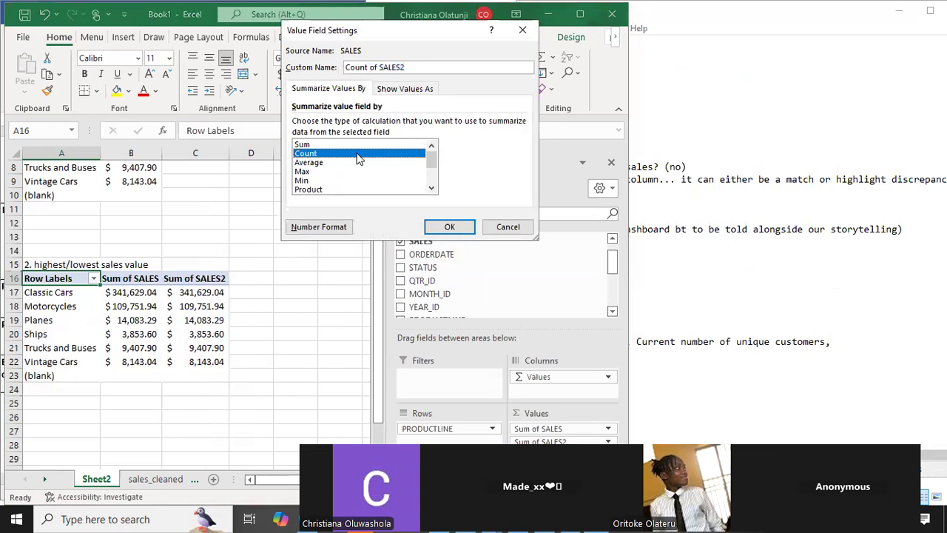
pyautogui.click(447, 226)
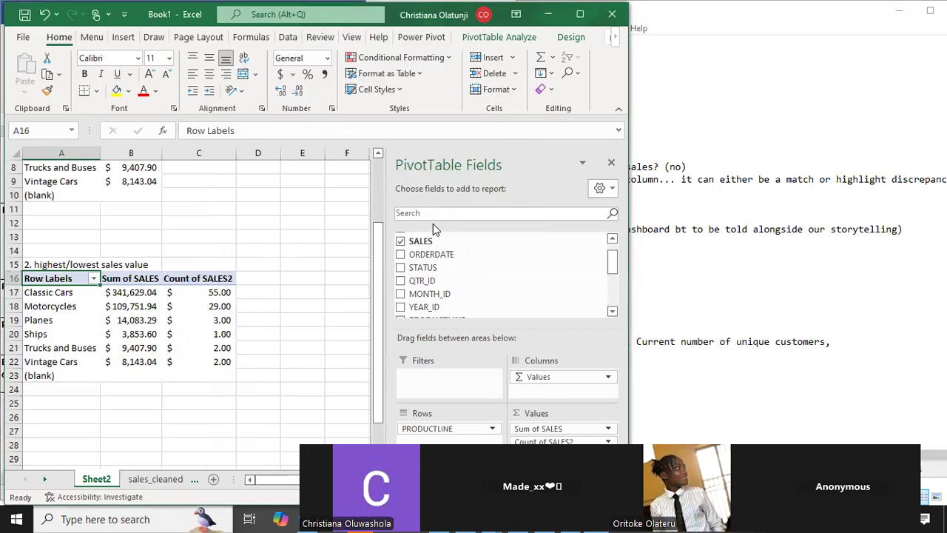
# Apply the General number format to the Count of SALES2 values in C17:C22.
pyautogui.moveTo(202, 289); pyautogui.dragTo(205, 361)
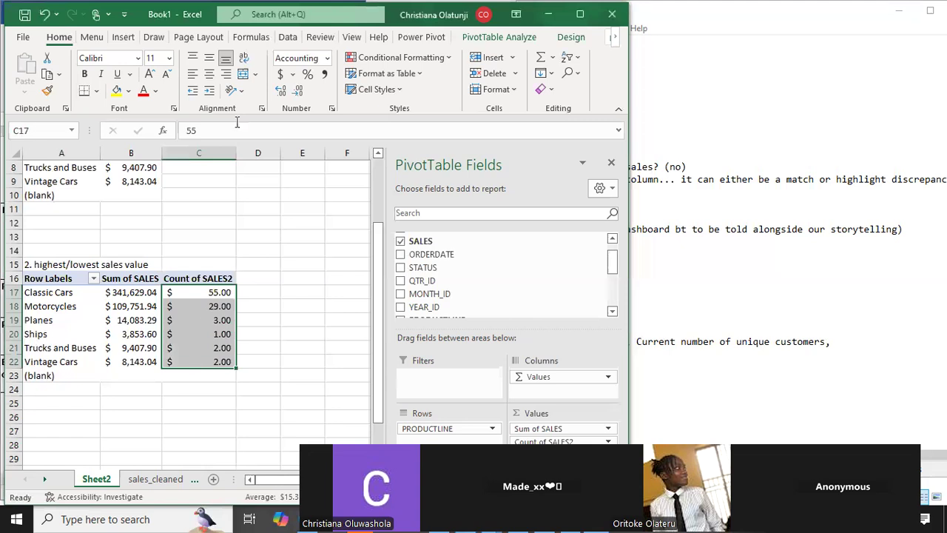
pyautogui.click(327, 58)
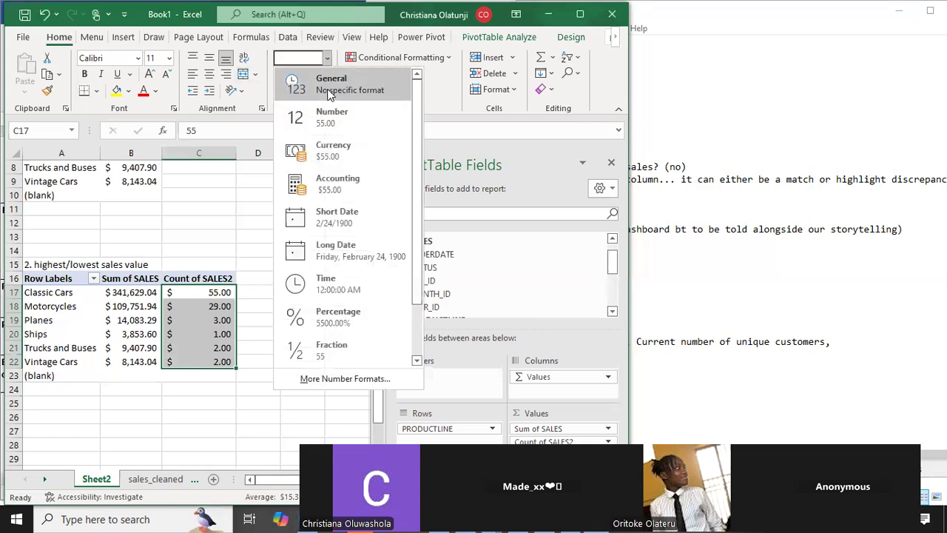
pyautogui.click(331, 90)
pyautogui.click(270, 291)
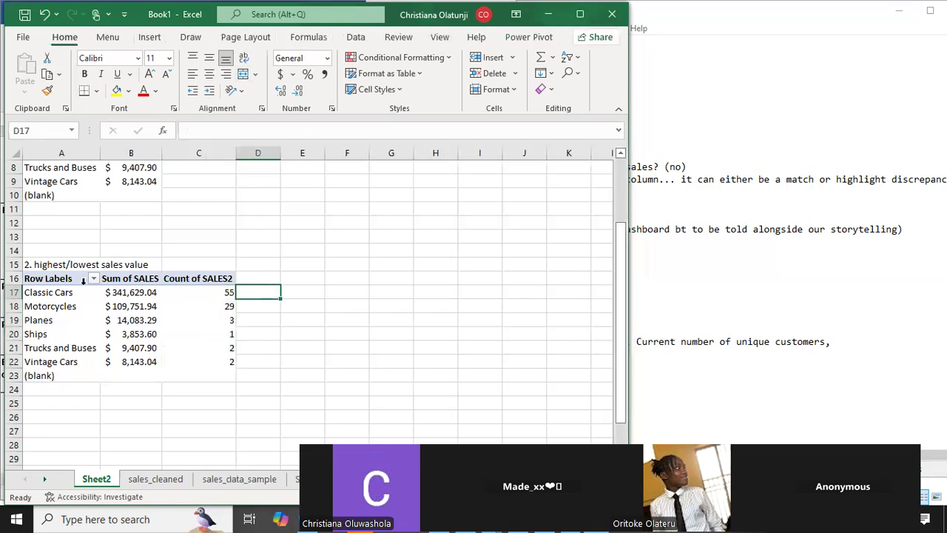
# Examine the sales sum and count for Classic Cars and the other product lines in the second PivotTable.
pyautogui.click(71, 293)
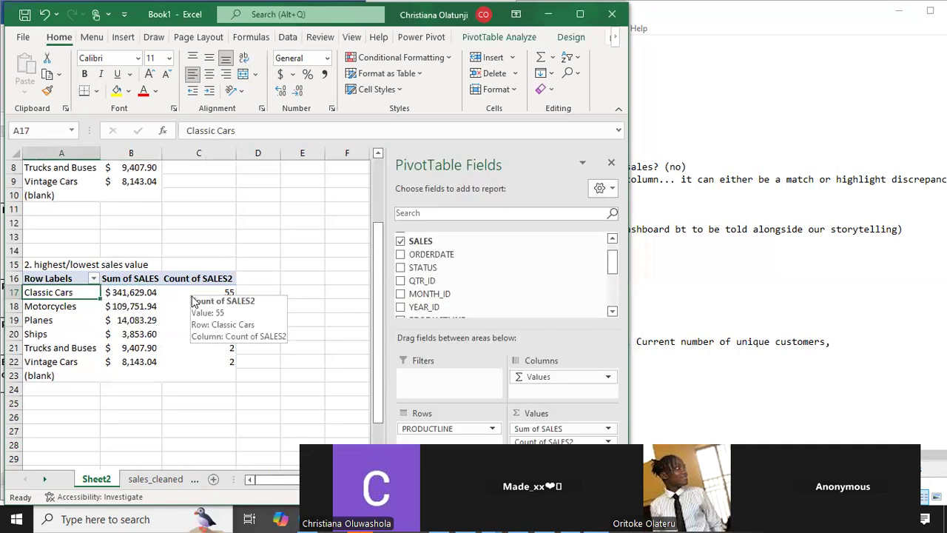
pyautogui.click(181, 295)
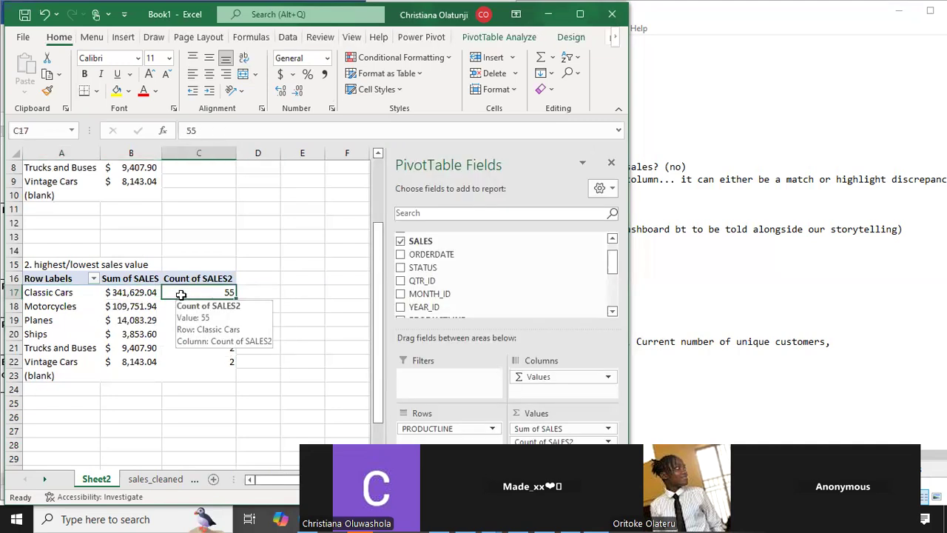
pyautogui.moveTo(142, 291)
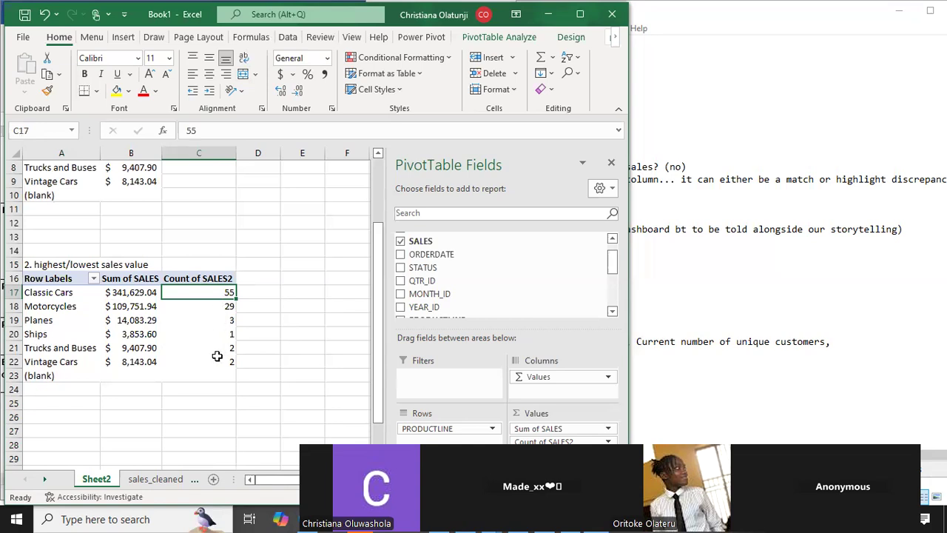
pyautogui.moveTo(213, 333)
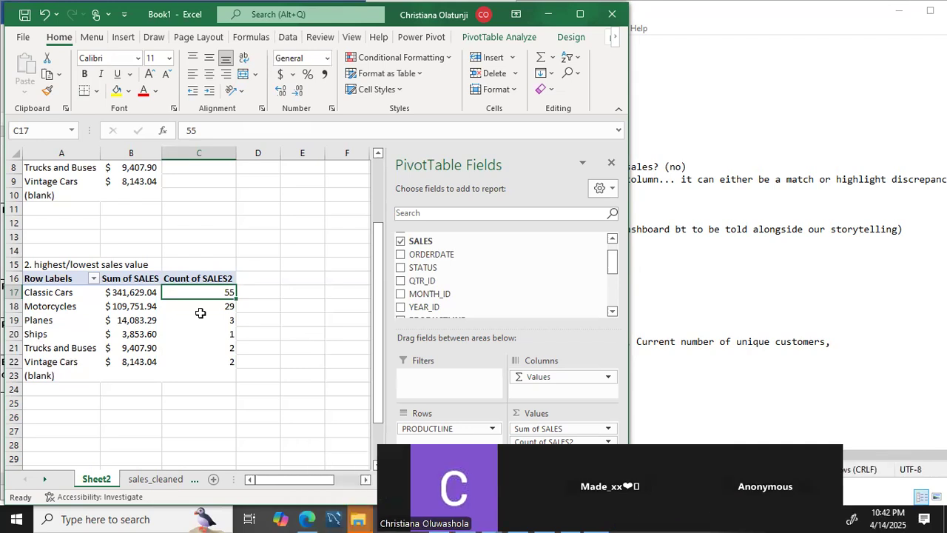
pyautogui.scroll(3, 198, 311)
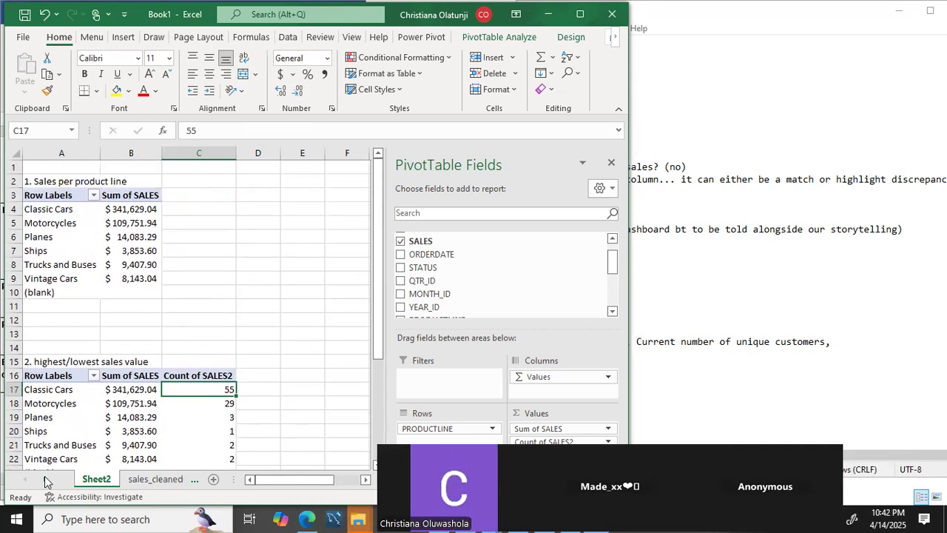
pyautogui.click(44, 480)
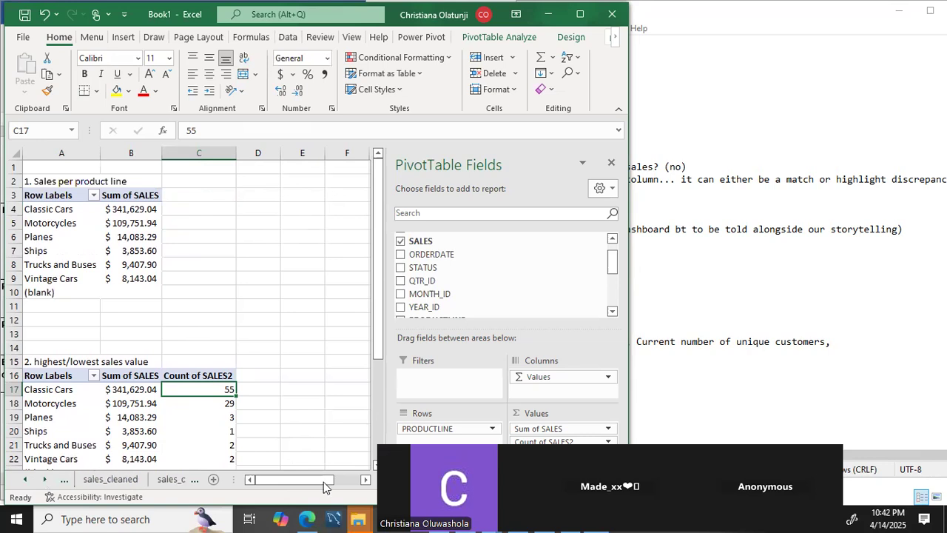
pyautogui.moveTo(565, 438); pyautogui.dragTo(575, 361)
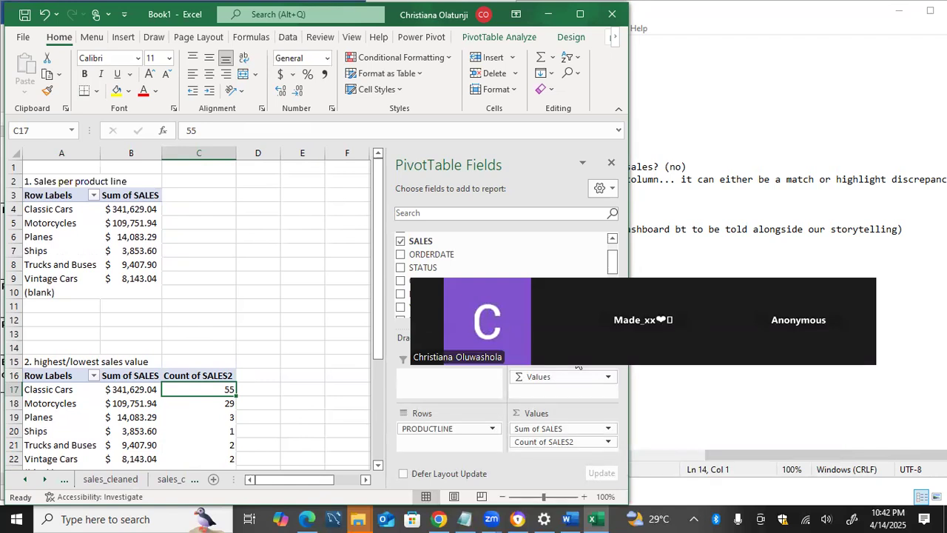